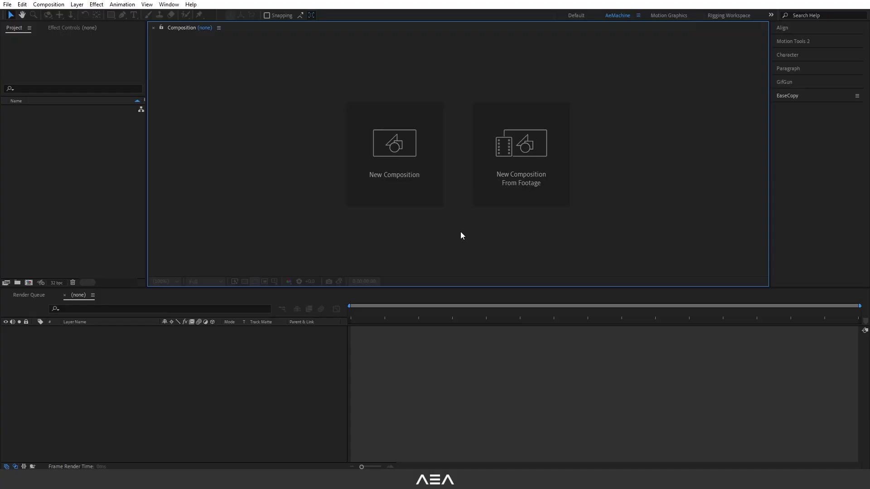
Create a composition named 'Neon Wave' at HD 1920x1080, 24 fps, keeping the background black.
left_click(414, 197)
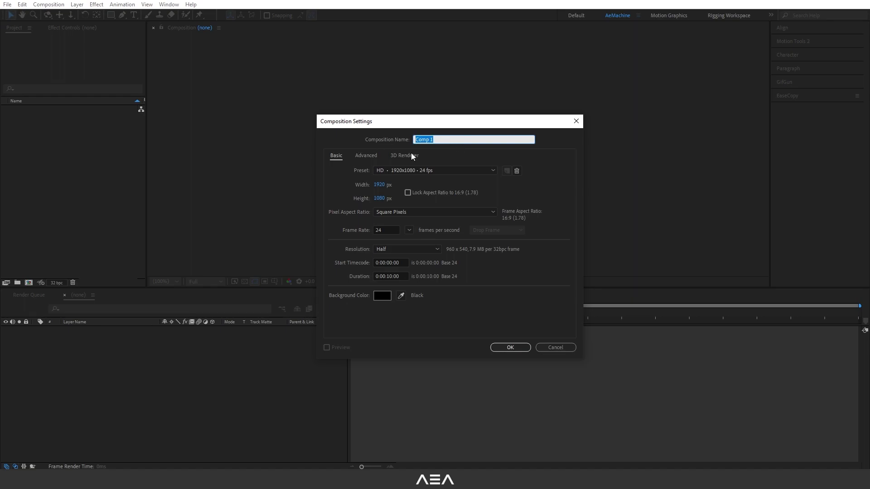
type("Neon Wave")
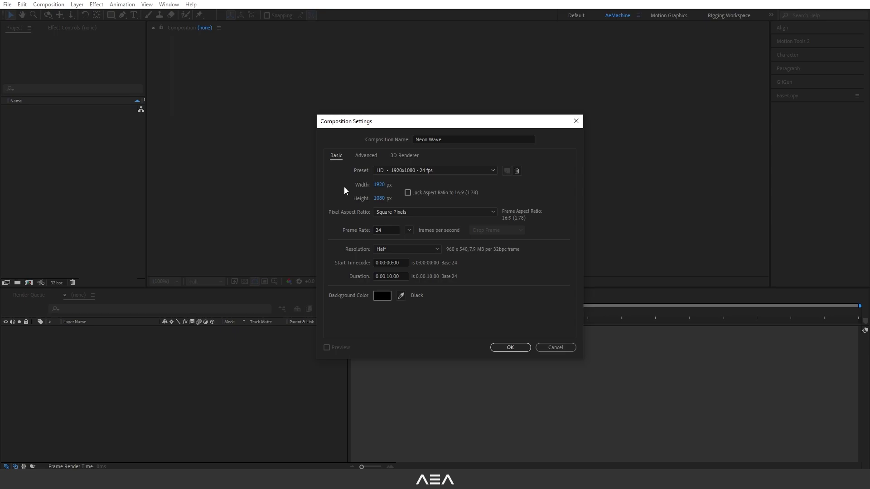
left_click(381, 296)
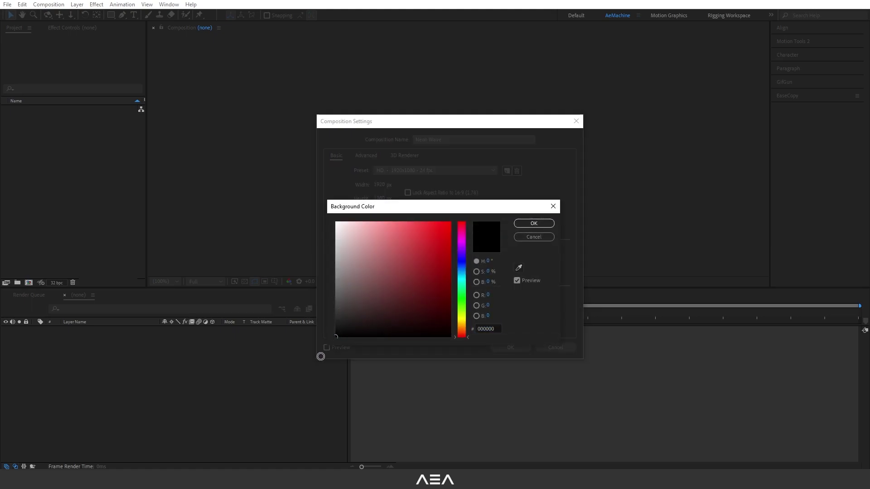
left_click(533, 224)
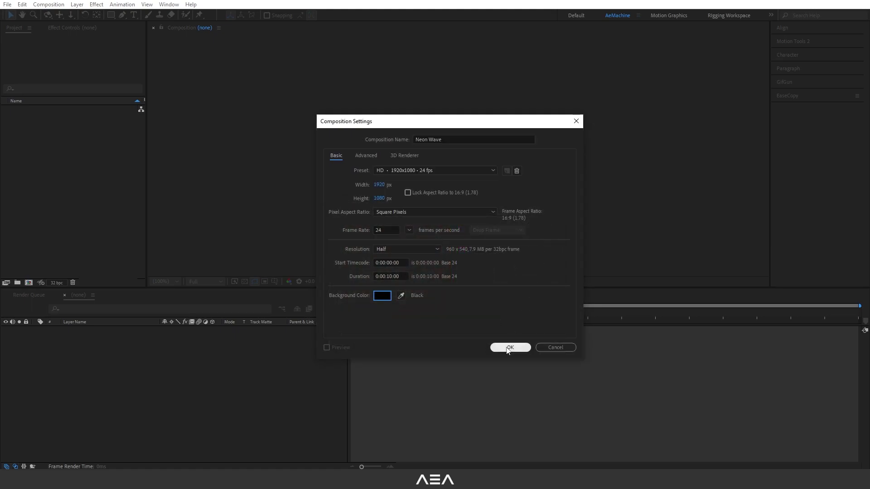
left_click(510, 347)
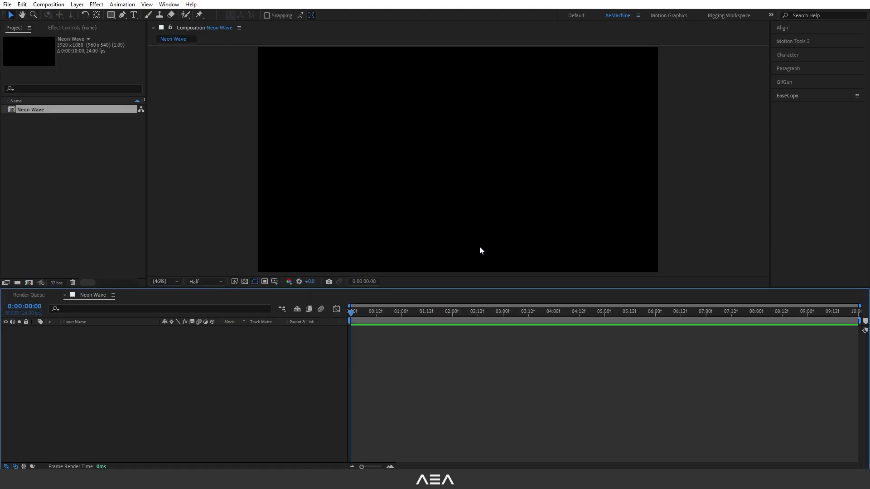
Add a full-frame 1920x1080 solid layer named 'Saber' to the Neon Wave timeline.
right_click(87, 361)
mouse_move(145, 250)
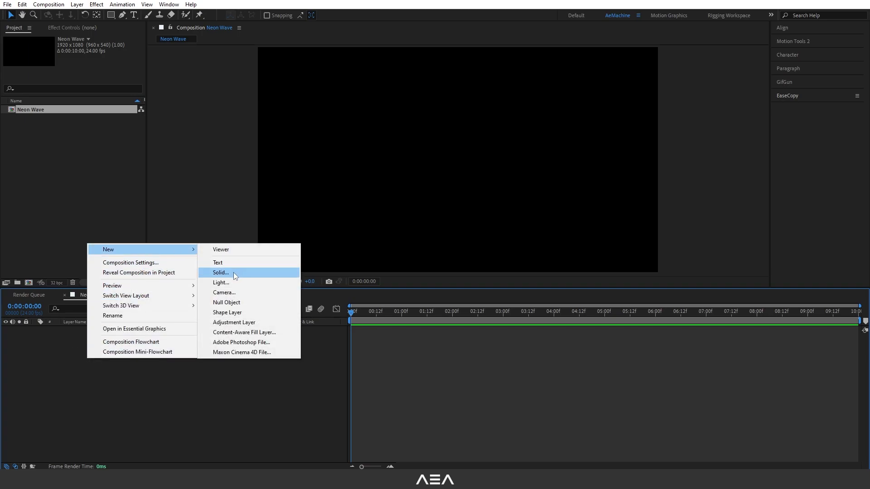
left_click(232, 272)
type("Saber")
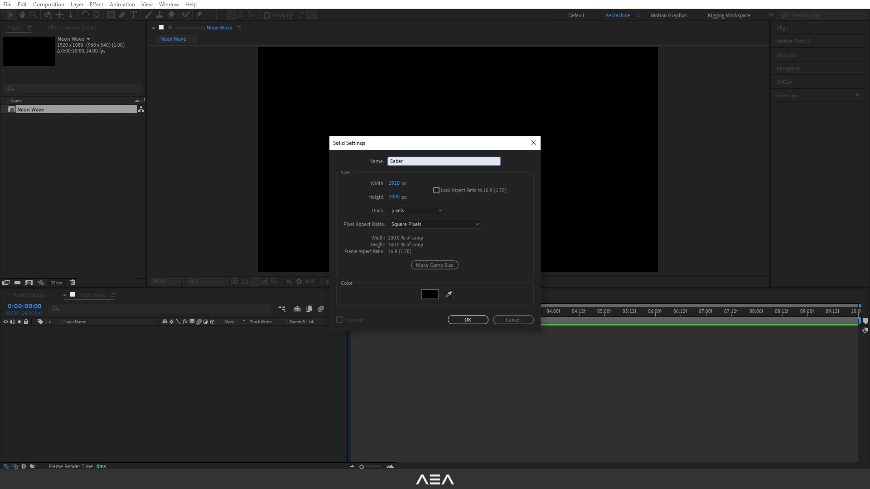
left_click(484, 260)
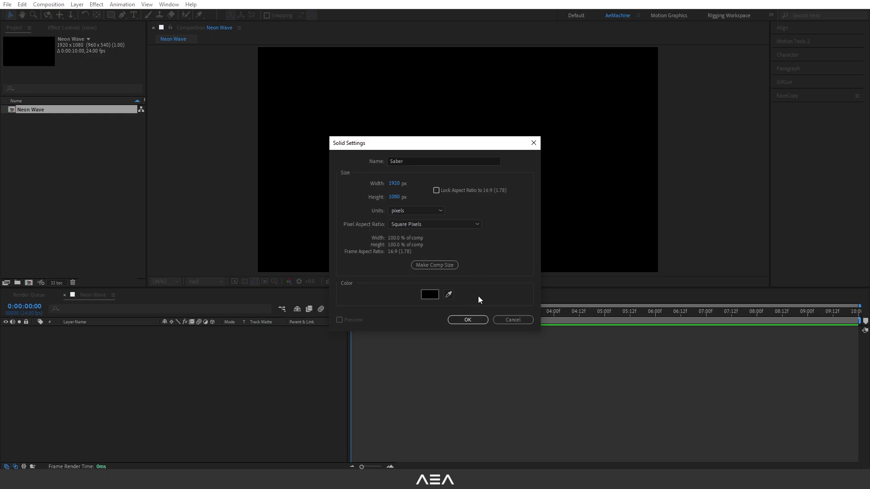
left_click(481, 320)
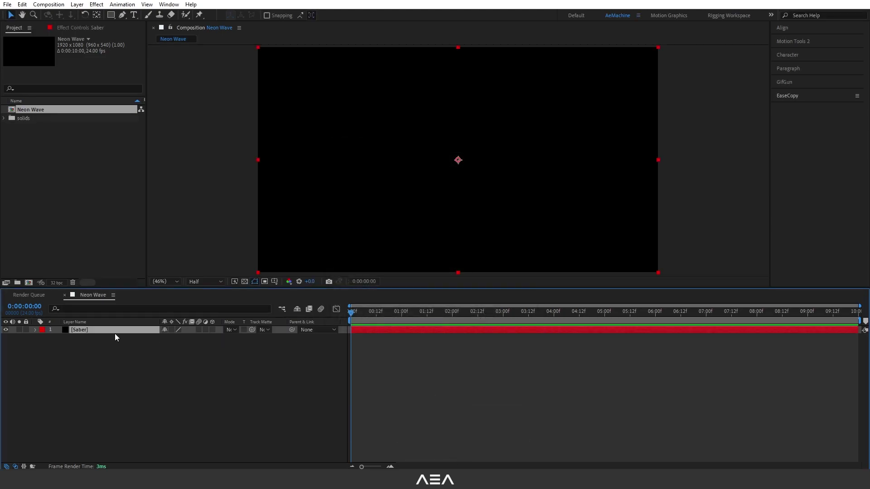
left_click(169, 4)
Search Effects & Presets for 'sab' and apply Video Copilot Saber to the Saber layer.
left_click(229, 139)
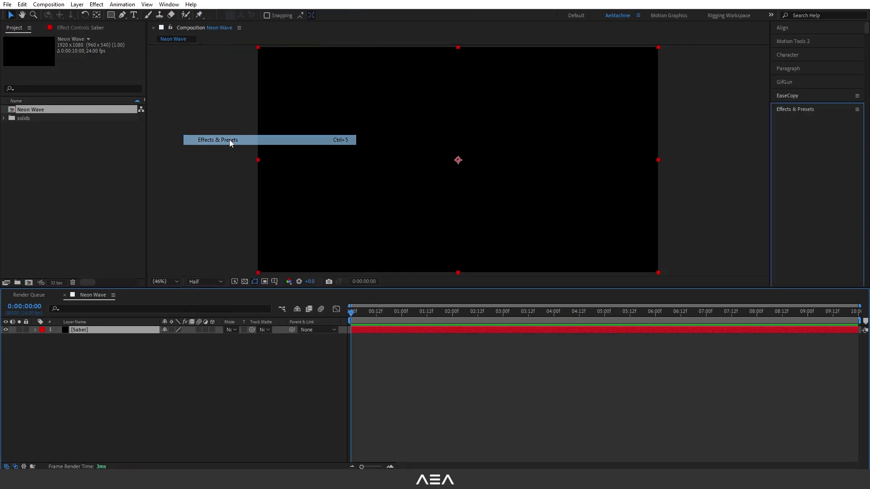
left_click(798, 120)
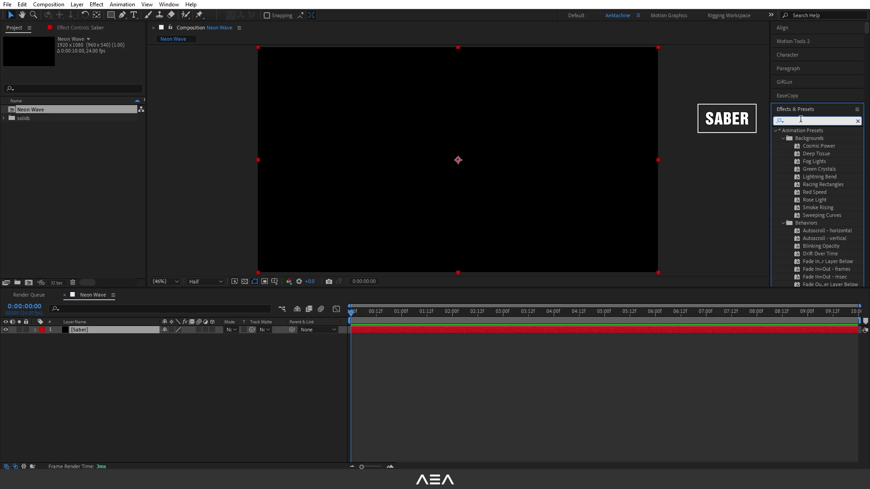
type("sab")
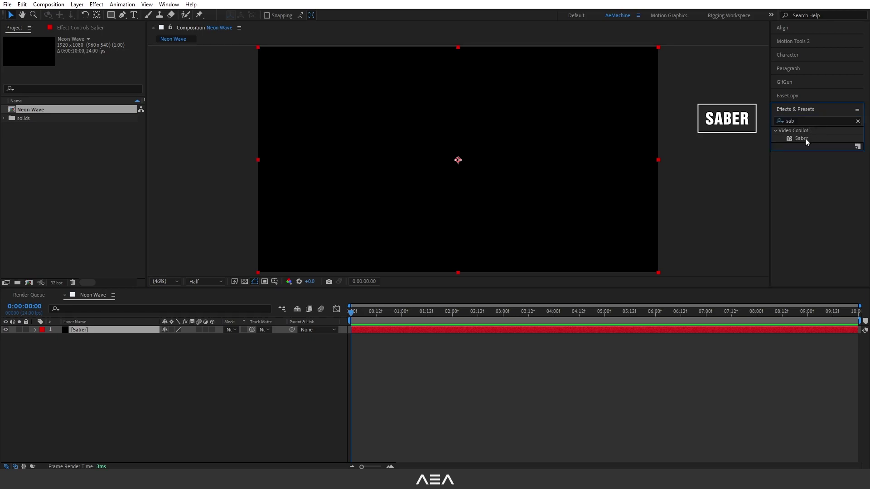
left_click(801, 138)
double_click(805, 138)
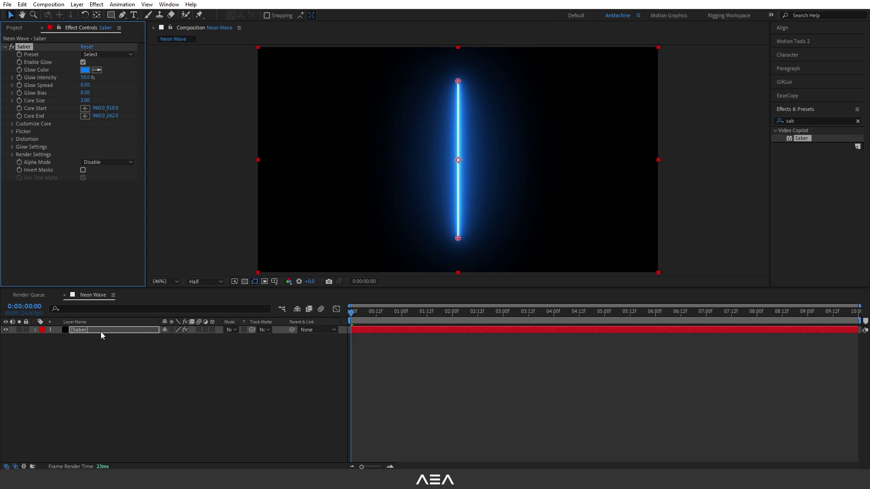
left_click(82, 330)
Draw a circular ellipse mask around the saber beam on the Saber layer.
left_click(109, 18)
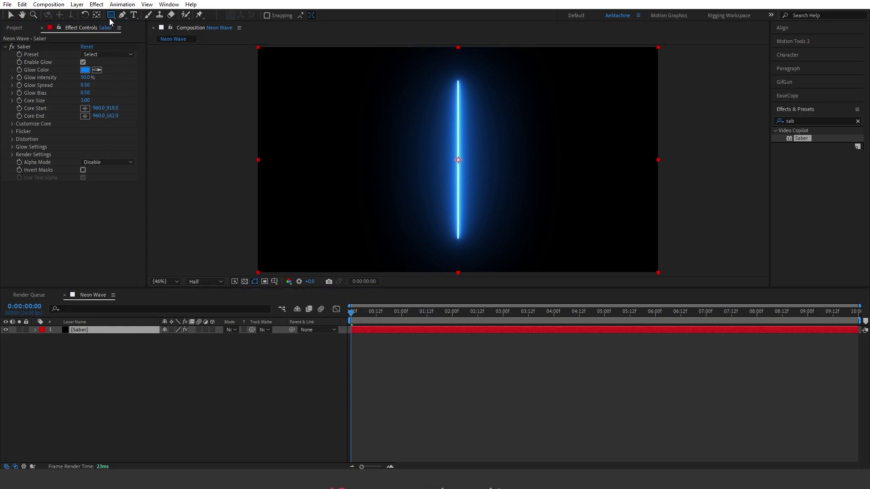
left_click(109, 18)
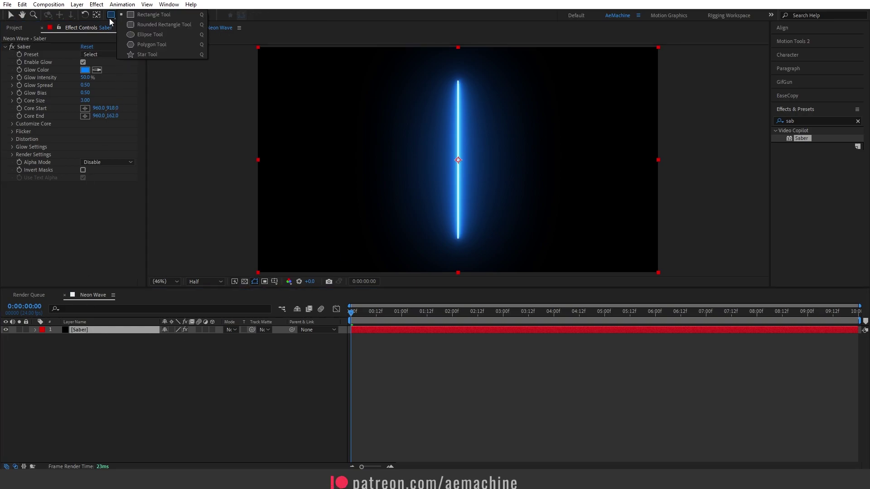
left_click(139, 36)
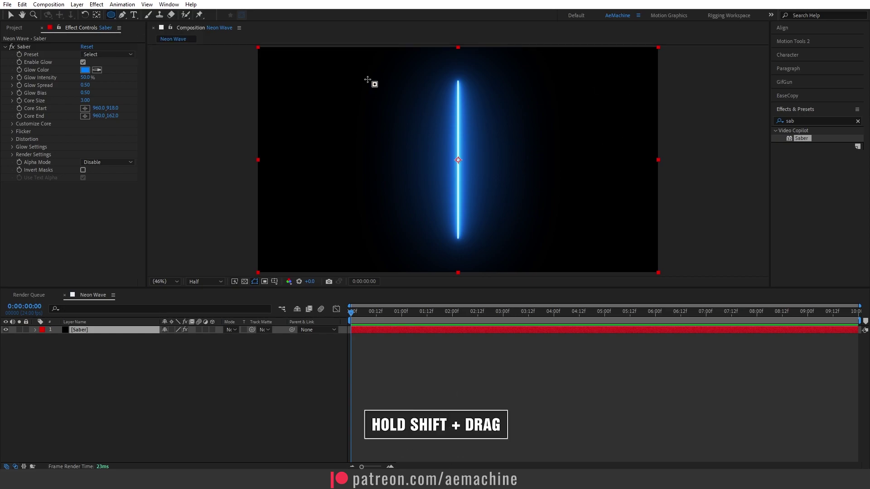
left_click_drag(367, 79, 550, 215)
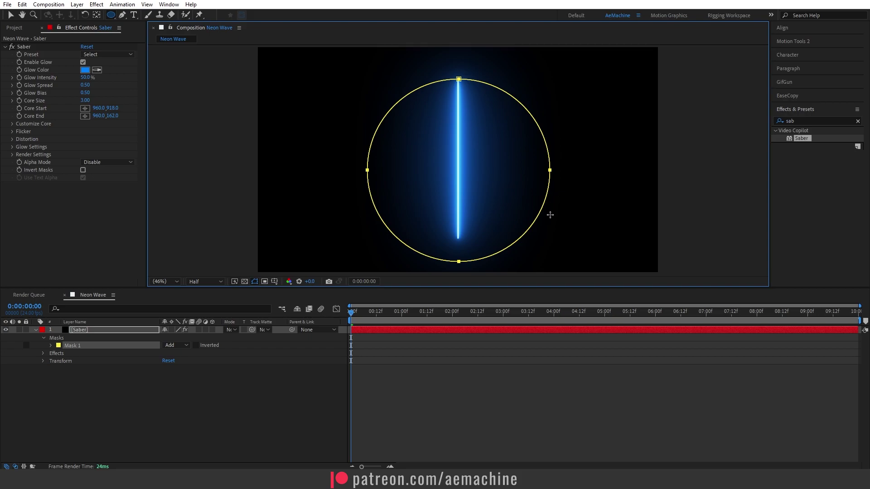
Centre the circular mask on the beam using safe-area guides and free transform.
left_click(274, 282, "alt")
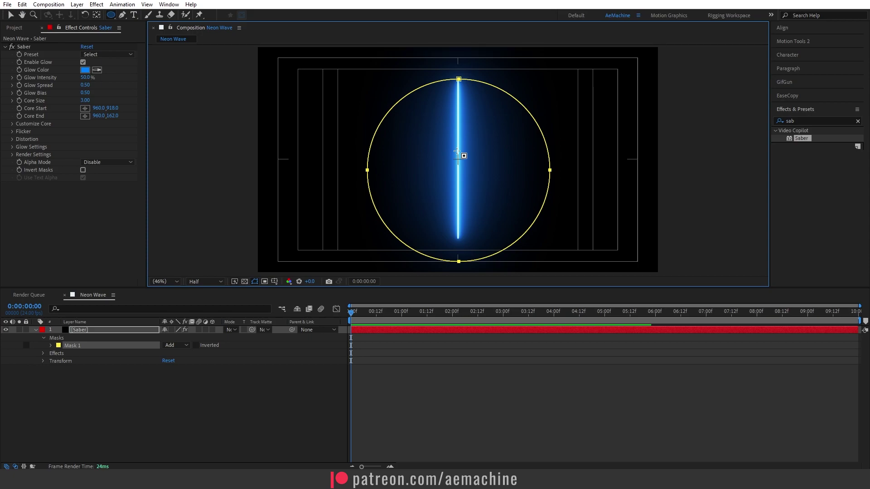
left_click(11, 16)
left_click_drag(537, 218, 538, 209)
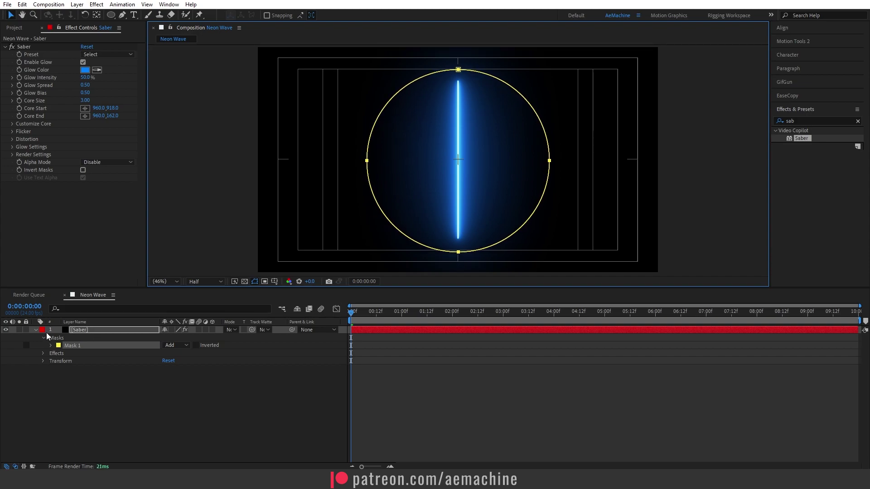
left_click(78, 347)
double_click(524, 226)
left_click_drag(523, 224, 524, 223)
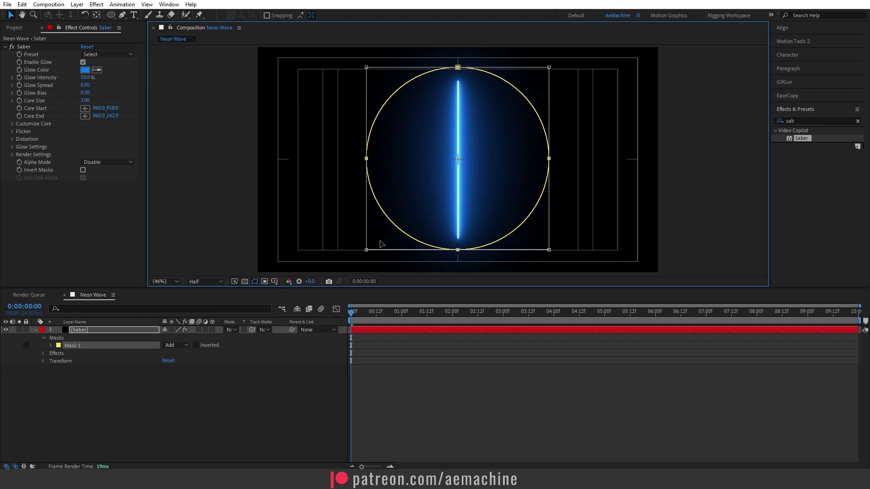
left_click(256, 381)
left_click(274, 282)
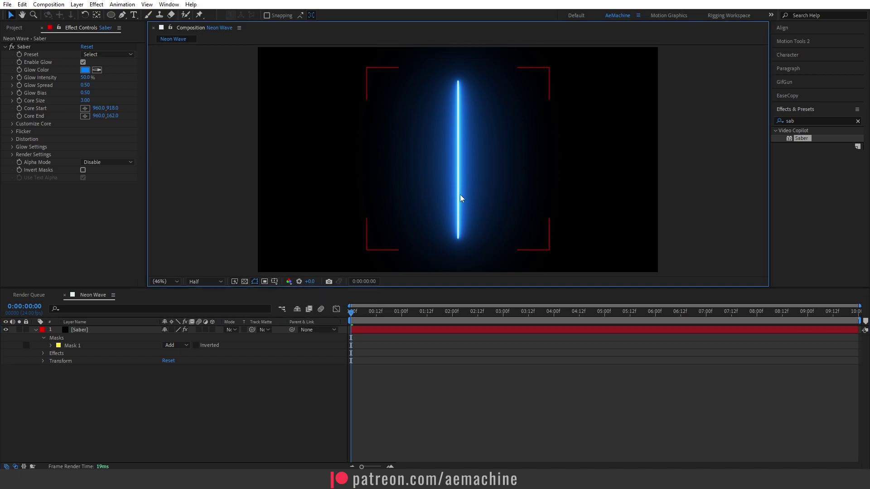
left_click(85, 331)
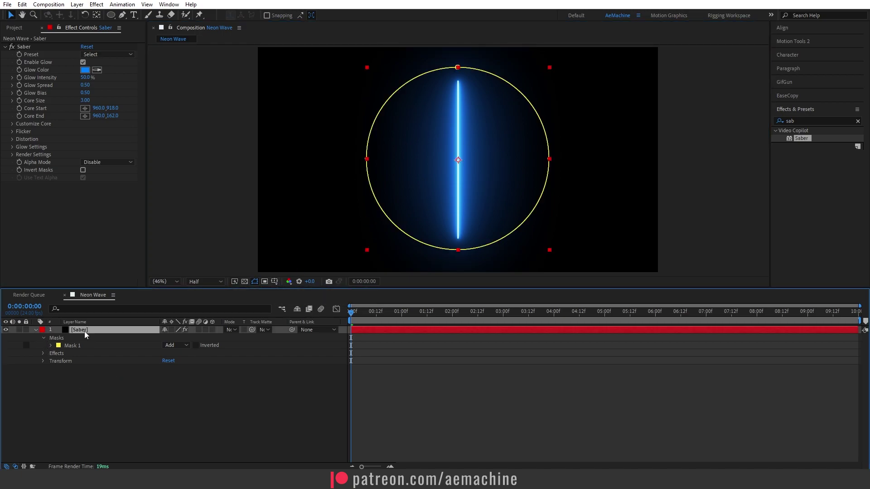
Apply the Neon Saber preset and shift its glow colour from pink to blue.
left_click(113, 56)
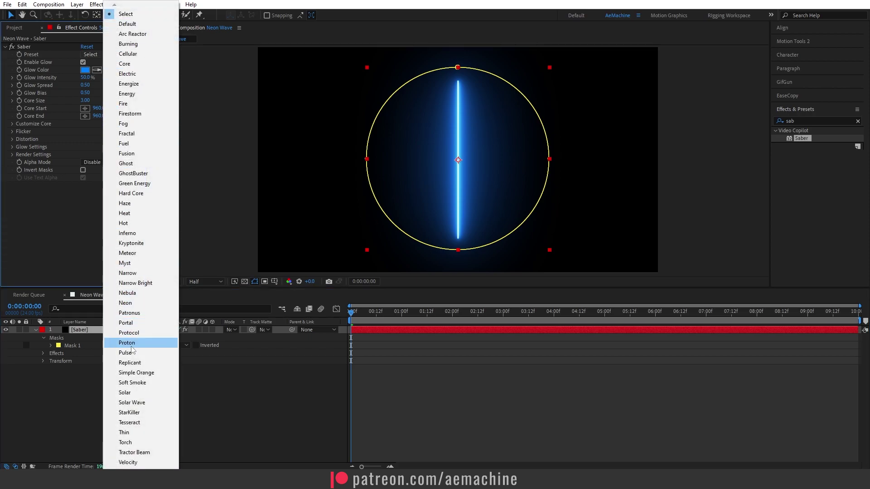
left_click(126, 303)
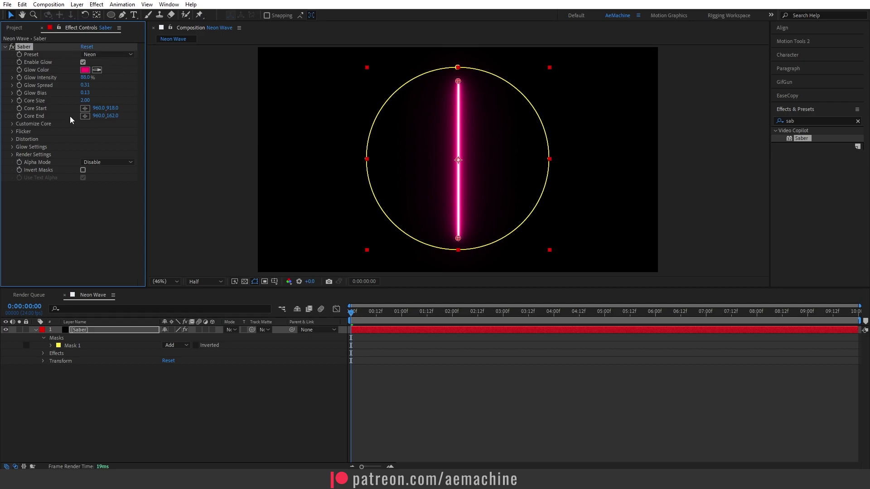
left_click(85, 69)
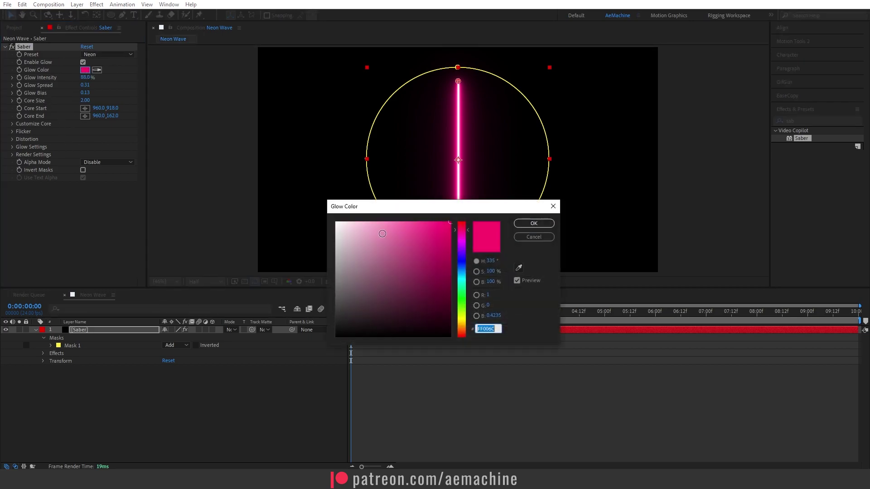
left_click_drag(464, 274, 464, 268)
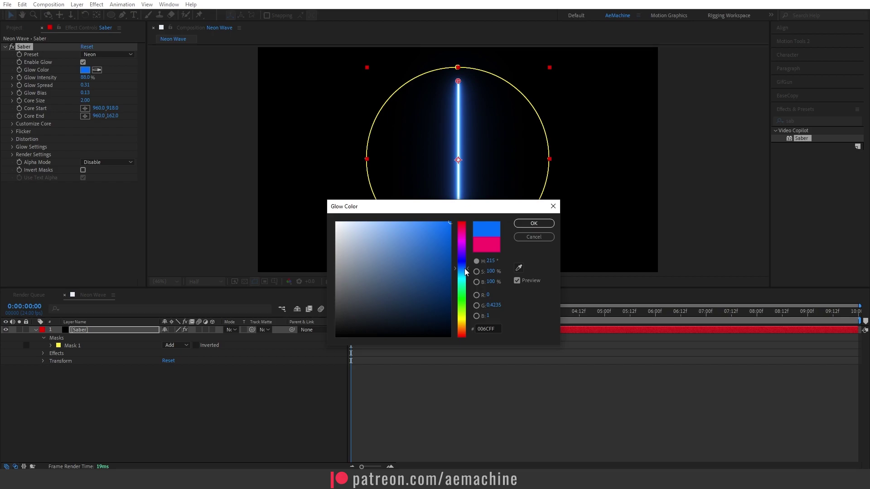
left_click(538, 224)
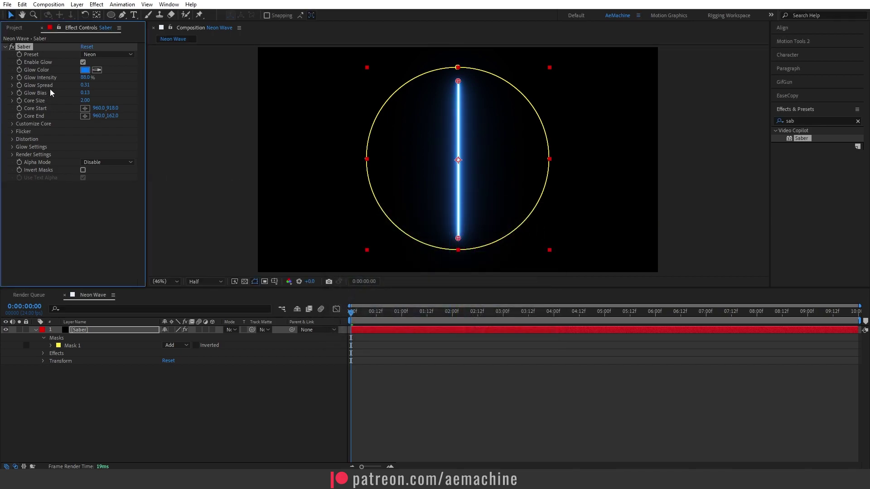
Lower the Saber Glow Intensity to 87%.
mouse_move(84, 80)
left_mouse_down()
mouse_move(77, 88)
mouse_move(85, 88)
left_mouse_up()
left_click(68, 109)
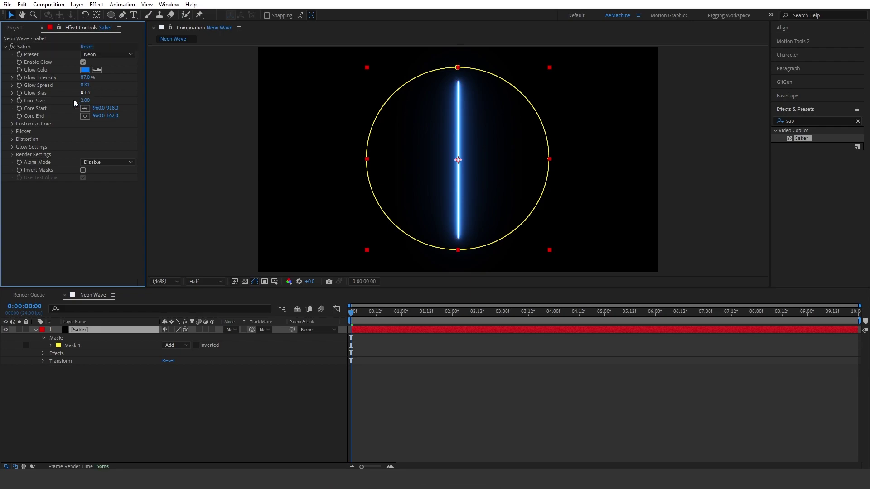
left_click(12, 124)
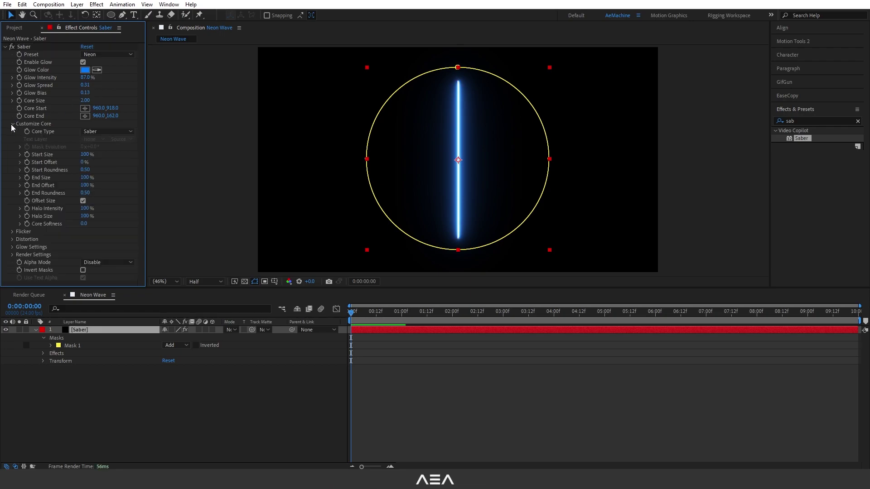
Set Saber's Core Type to Layer Masks and the layer's blending mode to Screen.
left_click(100, 133)
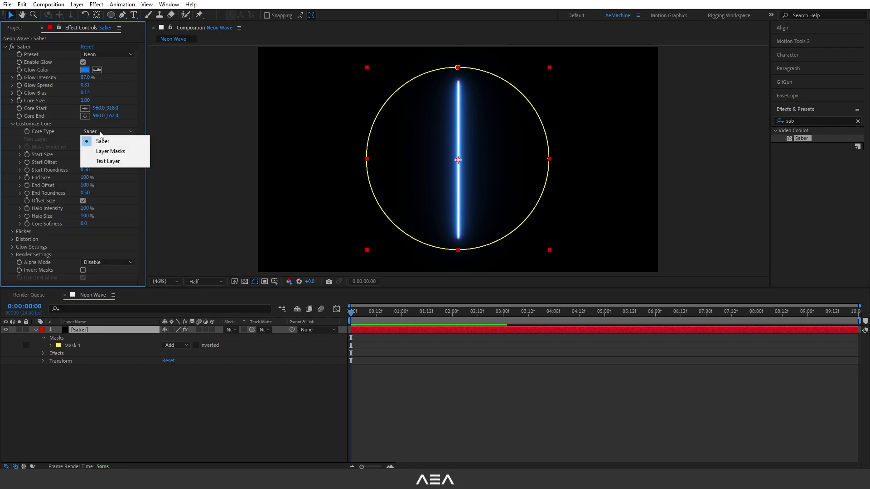
left_click(114, 152)
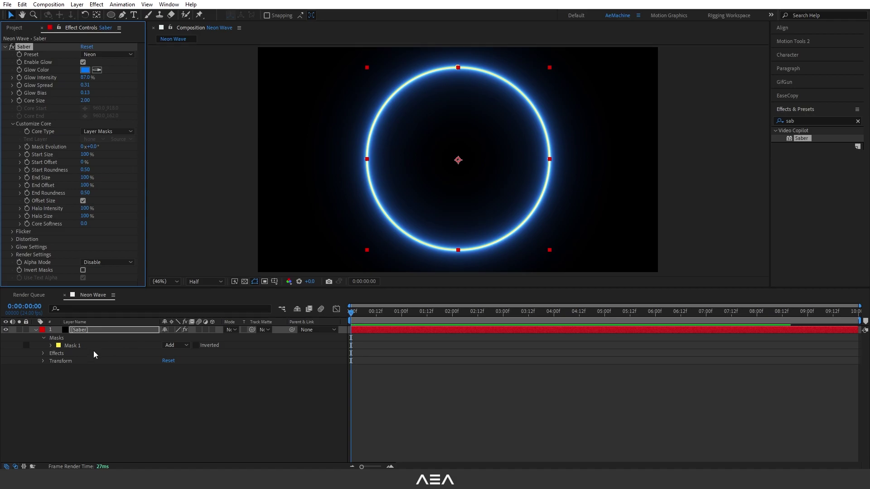
left_click(91, 331)
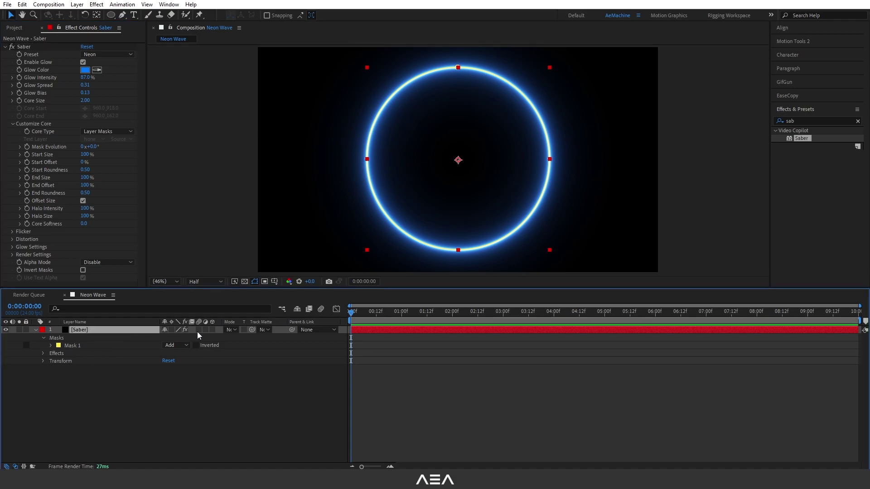
left_click(230, 331)
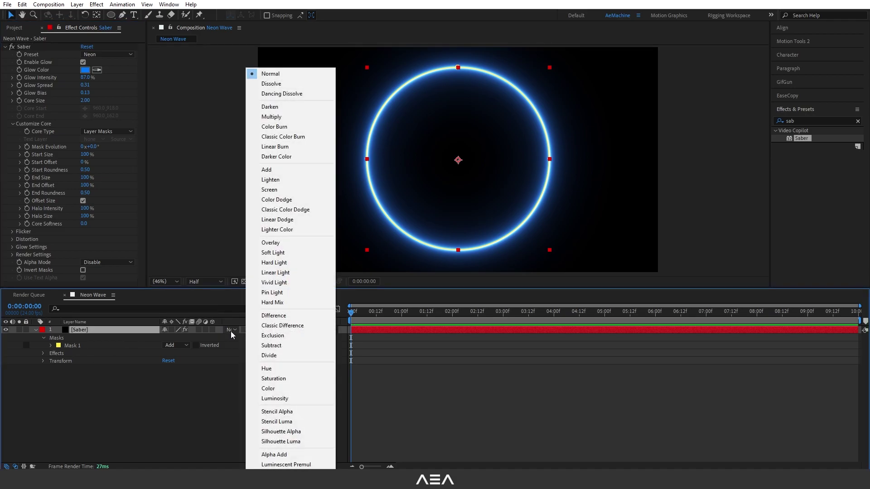
left_click(291, 190)
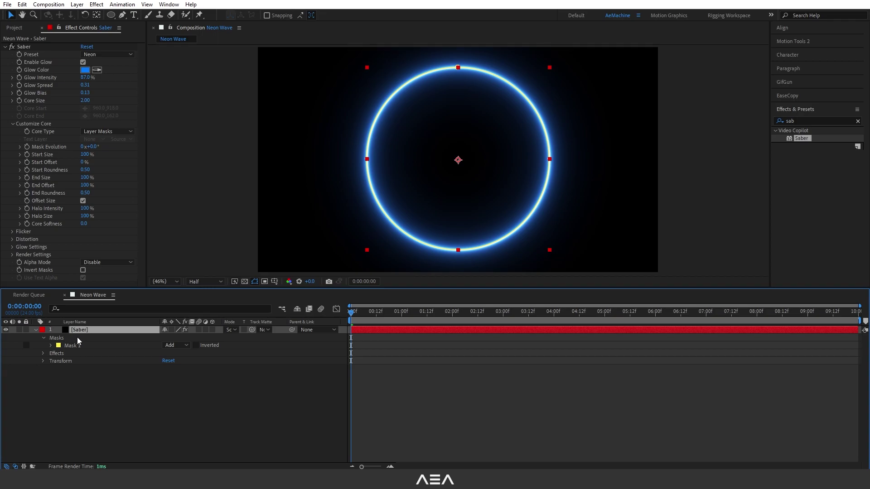
Reveal Opacity and set a 0% Opacity keyframe on the first frame.
key("t")
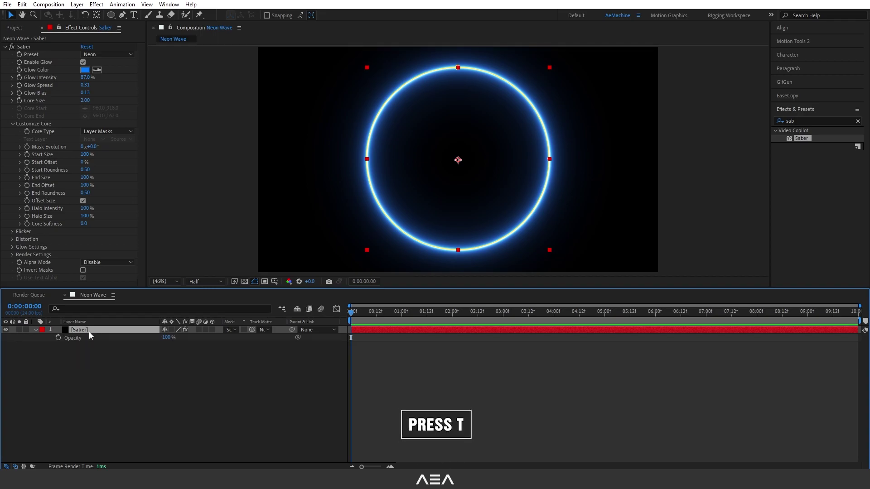
key("Page_Down")
key("Page_Up")
left_click(58, 337)
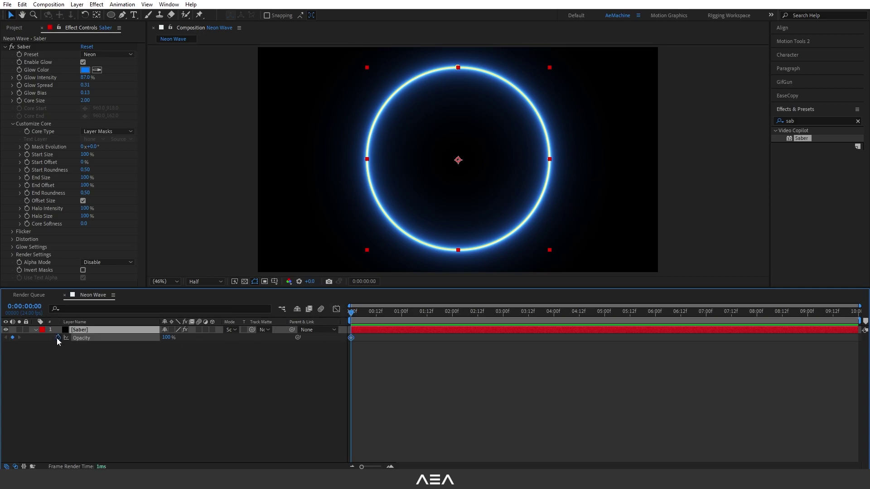
left_click(168, 338)
type("0")
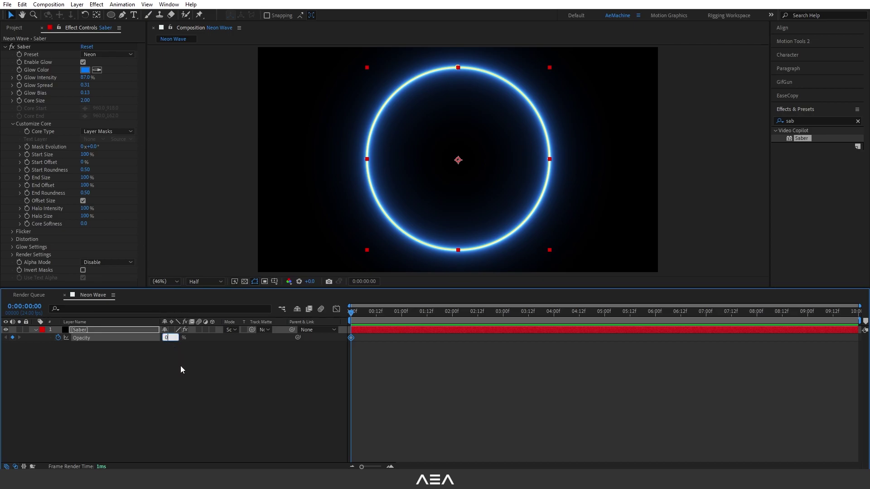
key("Return")
Add Opacity keyframes of 100% at frame 12 and 0% at 1:00, then Easy Ease all three.
left_click_drag(355, 318, 376, 328)
left_click_drag(164, 341, 312, 349)
left_click_drag(377, 314, 402, 323)
left_click(166, 338)
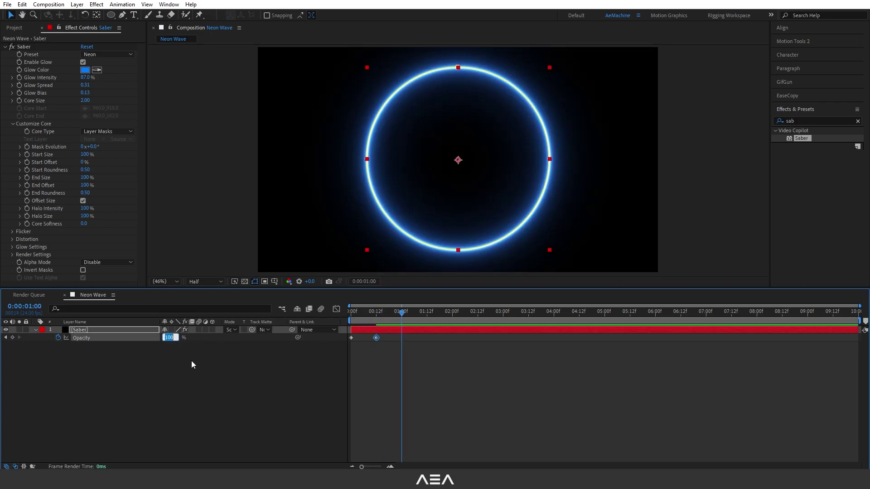
type("0")
key("Return")
left_click_drag(415, 336, 332, 347)
key("F9")
Stretch the timing of the eased Opacity keyframes, then duplicate the Saber ring layer.
left_click(319, 358)
mouse_move(389, 311)
left_mouse_down()
mouse_move(349, 312)
mouse_move(402, 324)
mouse_move(348, 328)
mouse_move(385, 319)
mouse_move(376, 320)
left_mouse_up()
left_click_drag(419, 357, 331, 338)
left_click_drag(403, 338, 376, 332)
key("Page_Up")
key("Page_Up")
key("Page_Up")
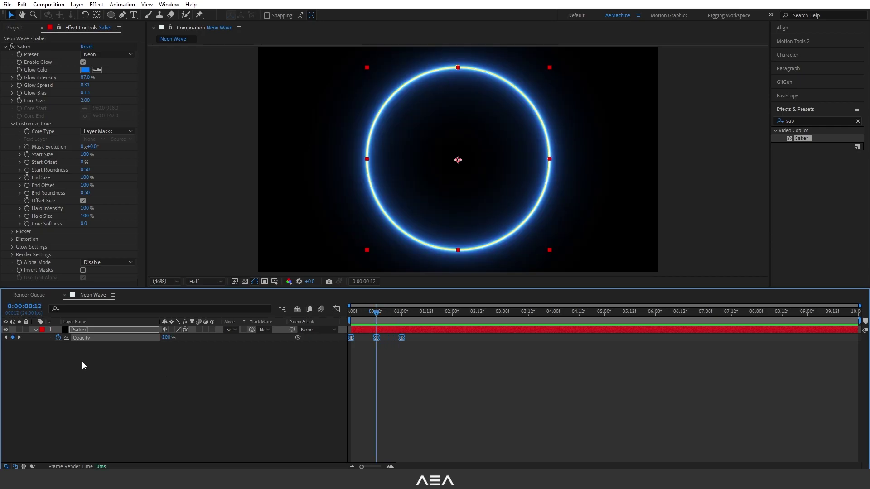
left_click(83, 331)
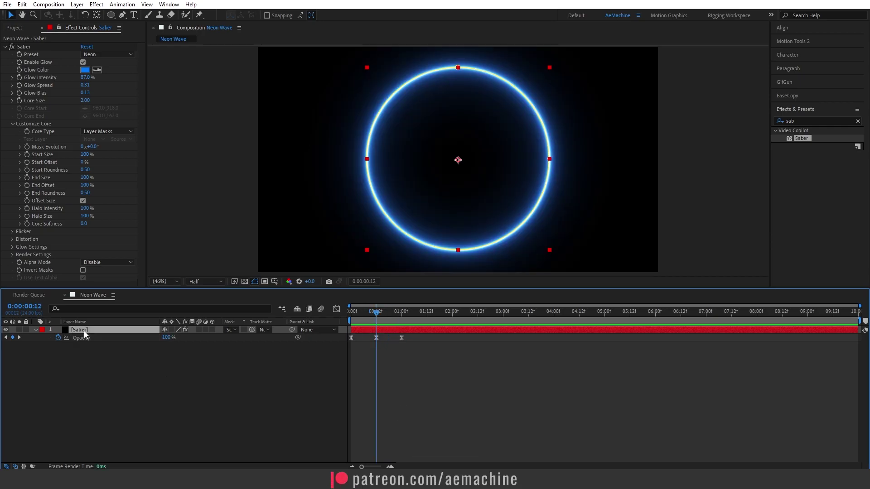
key("ctrl+d")
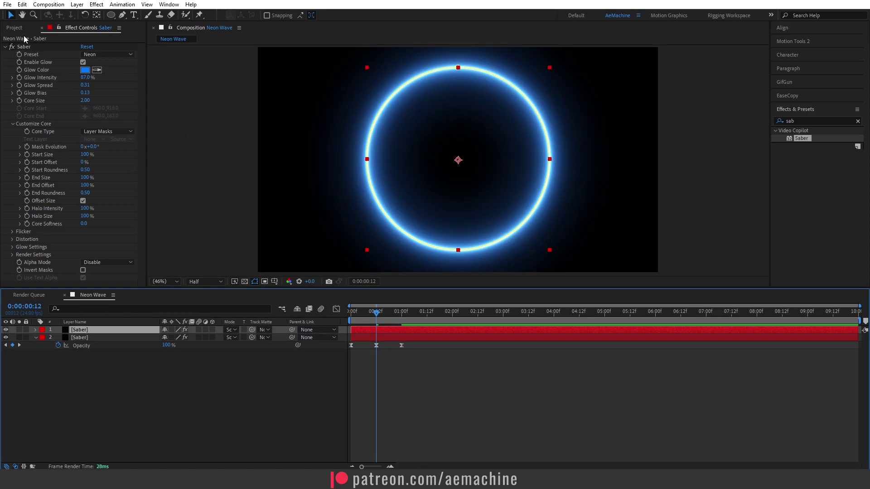
Scale the duplicated Saber layer up into a larger second ring.
left_click(537, 207)
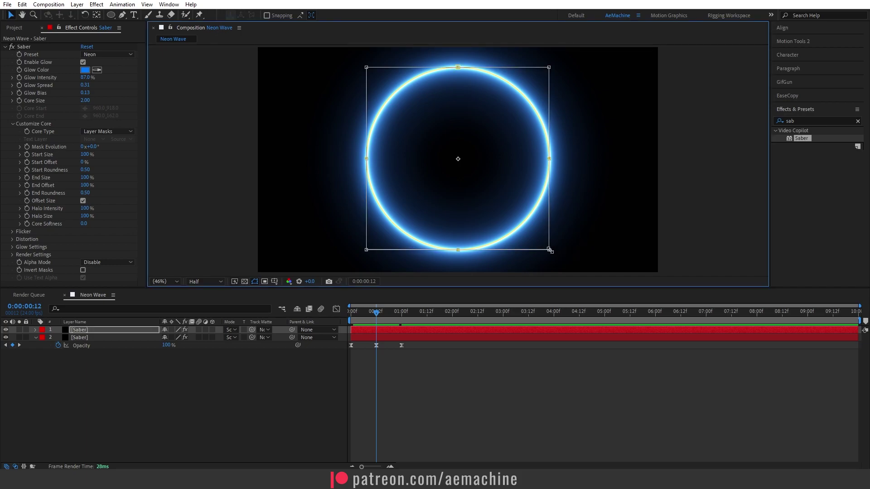
left_click_drag(549, 249, 609, 287)
left_click(89, 332)
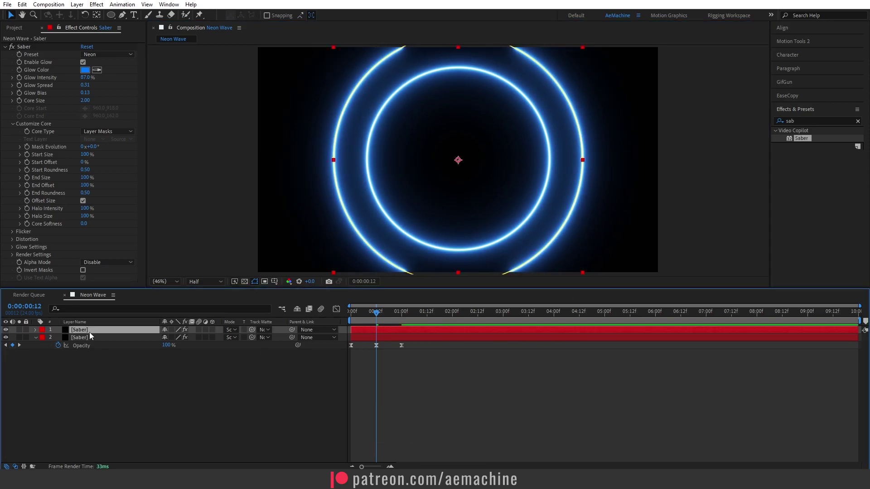
Duplicate twice more, enlarging each new mask into a third and fourth outer ring.
key("ctrl+d")
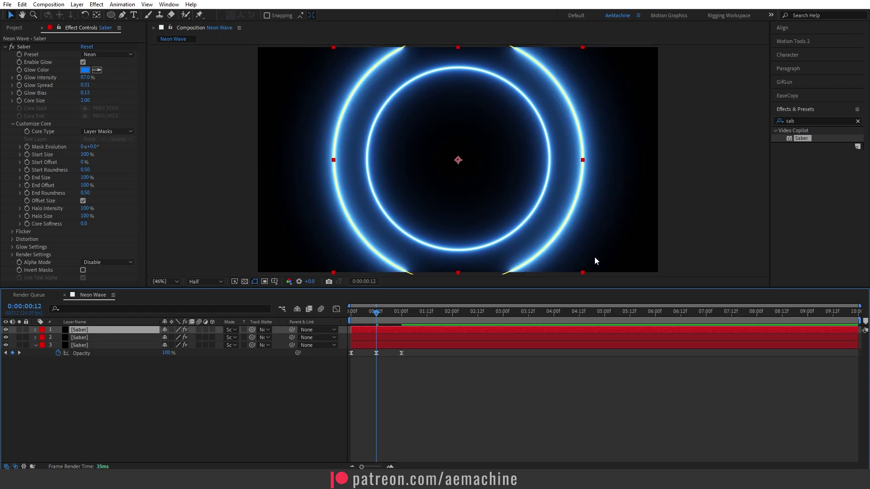
double_click(576, 202)
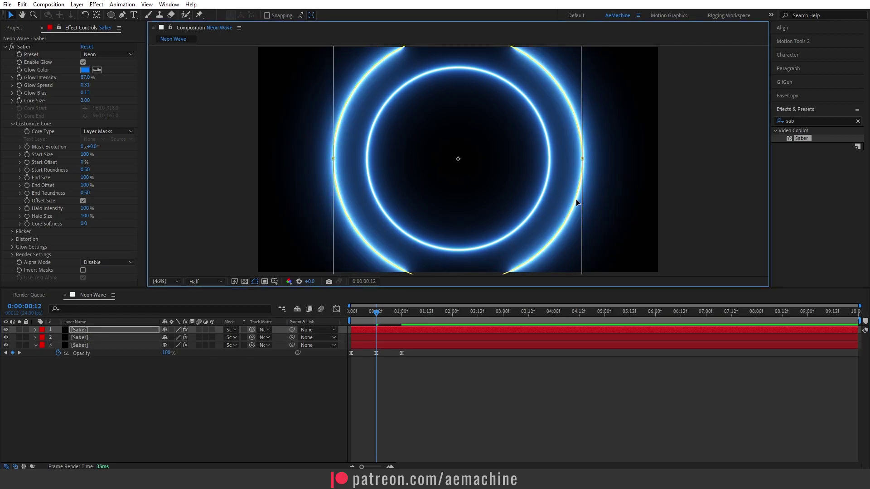
key("comma")
key("comma")
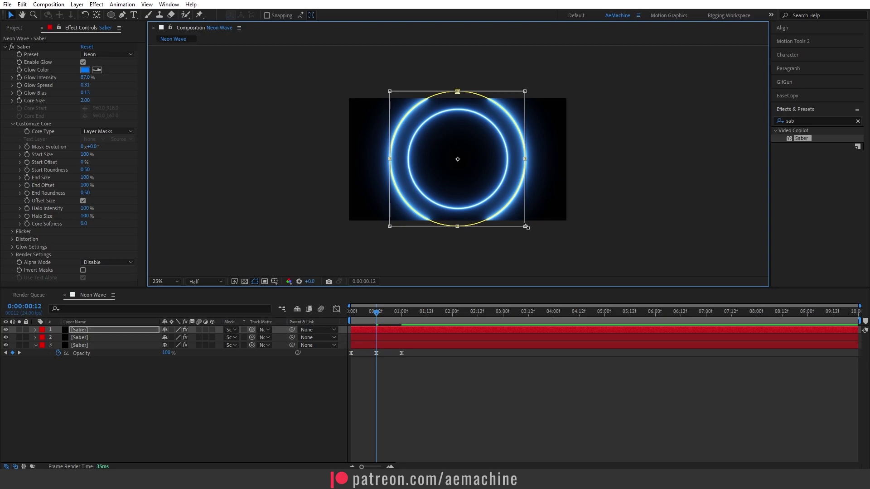
left_click_drag(525, 226, 549, 244)
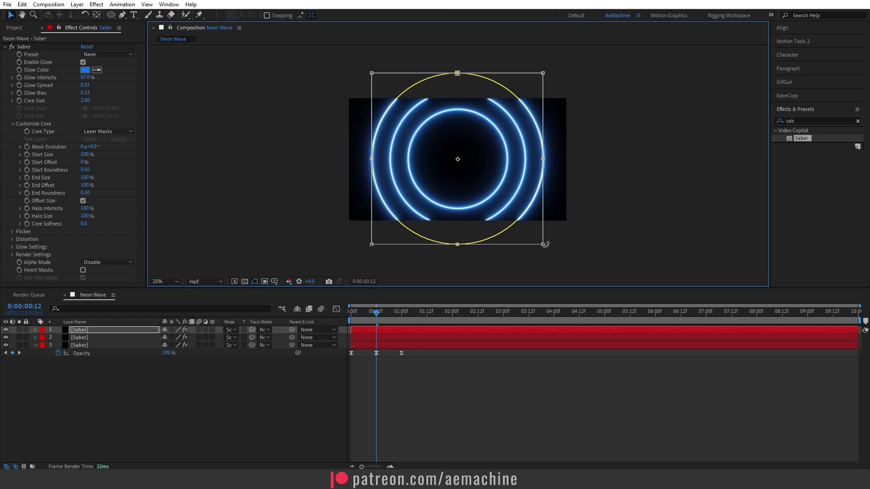
key("ctrl+d")
key("ctrl+t")
left_click_drag(542, 243, 561, 262)
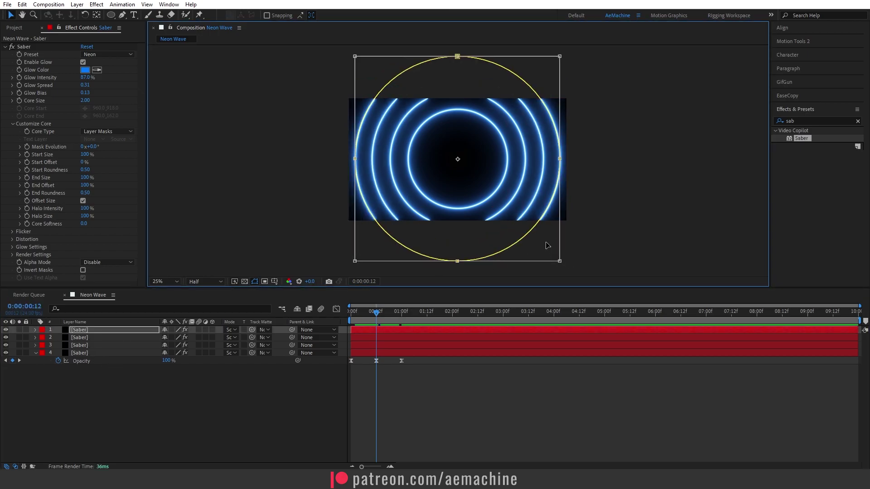
left_click(161, 380)
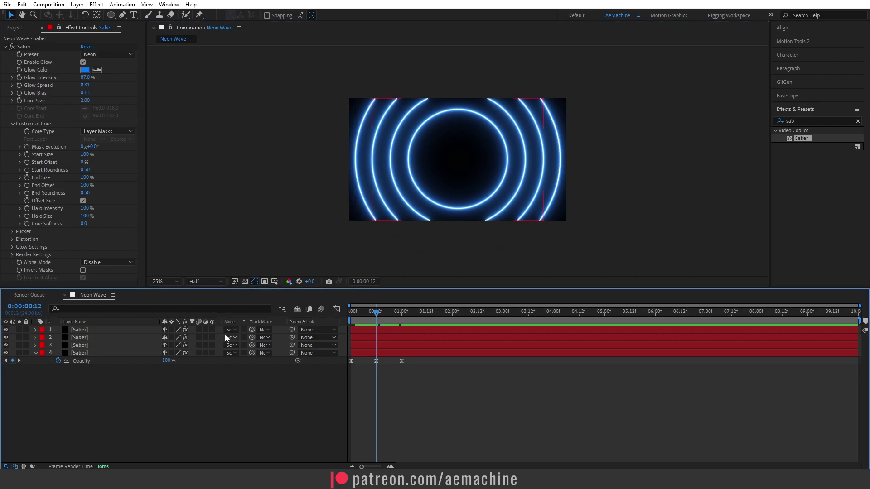
Reveal the Opacity keyframes on all four Saber layers and preview the fades.
left_click_drag(105, 383, 91, 328)
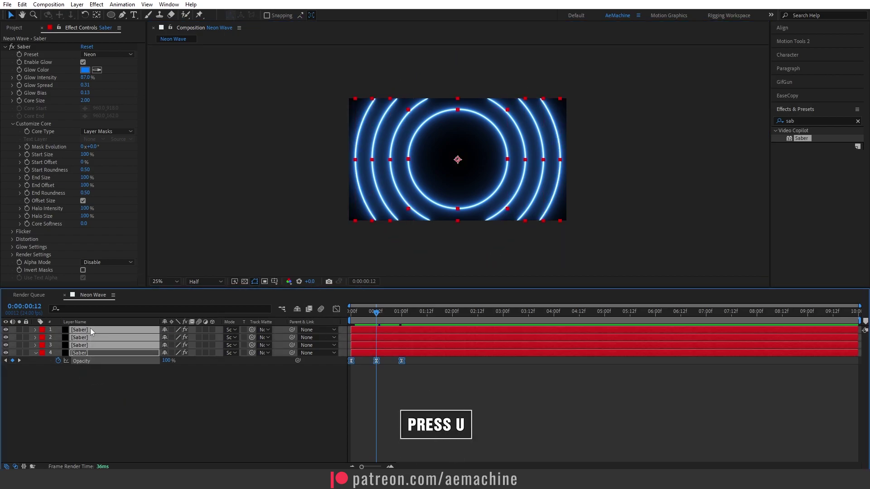
key("u")
left_click_drag(365, 317, 351, 352)
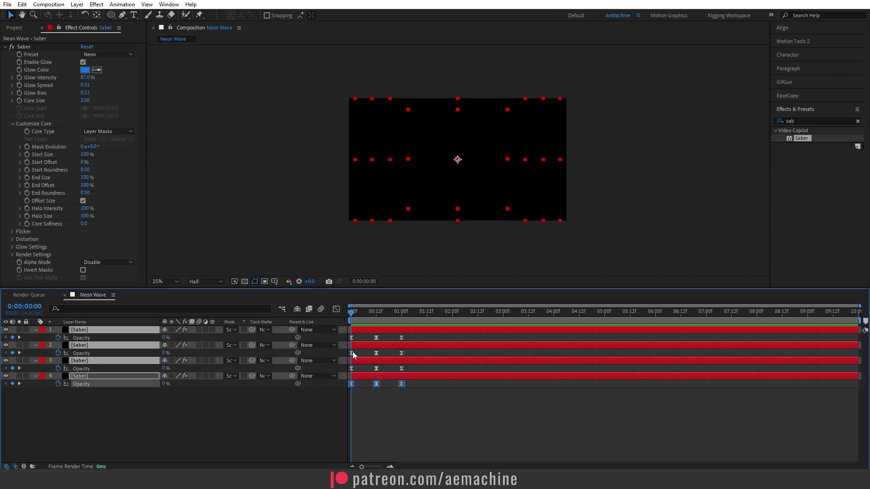
left_click(268, 405)
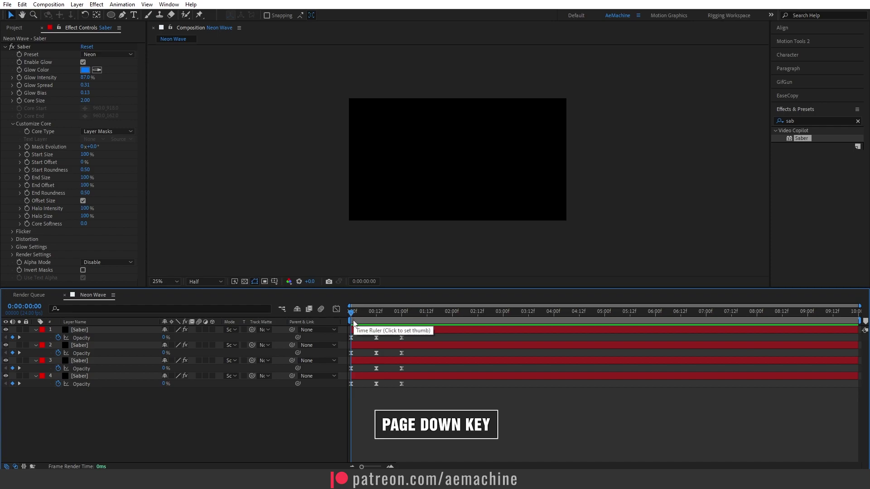
Delay layer 3's pulse by 4 frames, layer 2's by 8 and layer 1's by 12.
key("Page_Down")
key("Page_Down")
key("Page_Down")
key("Page_Down")
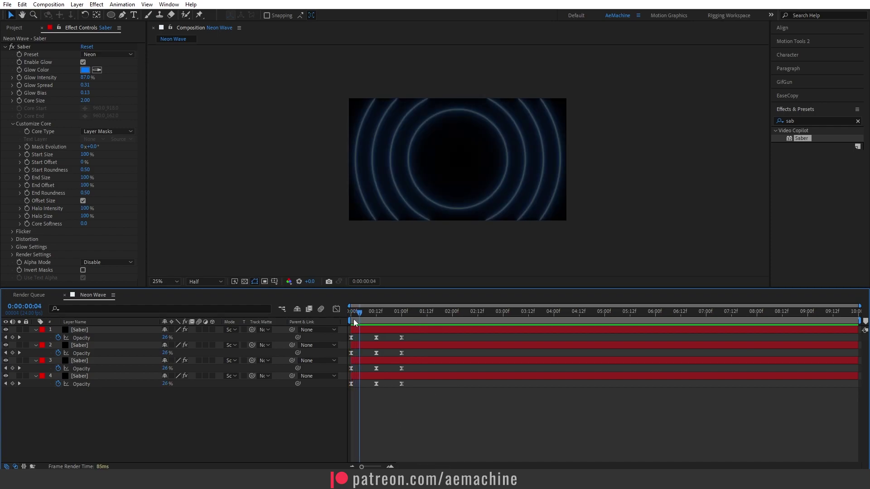
left_click_drag(413, 375, 359, 369)
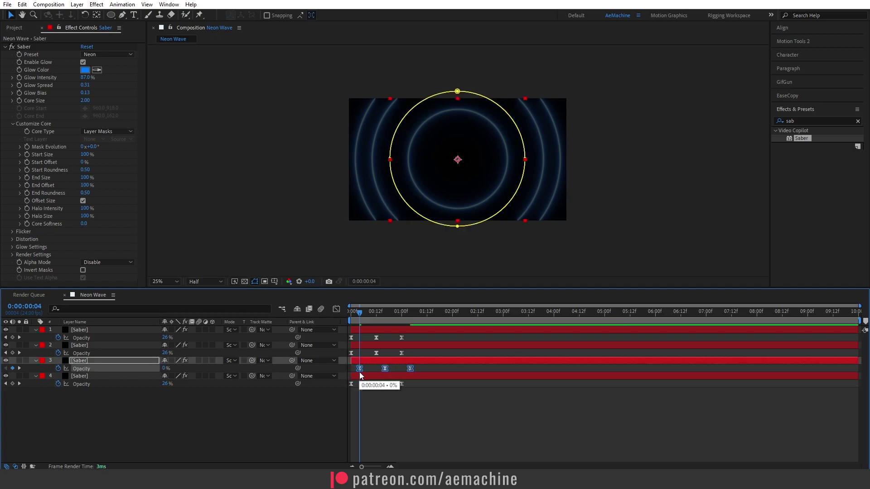
key("space")
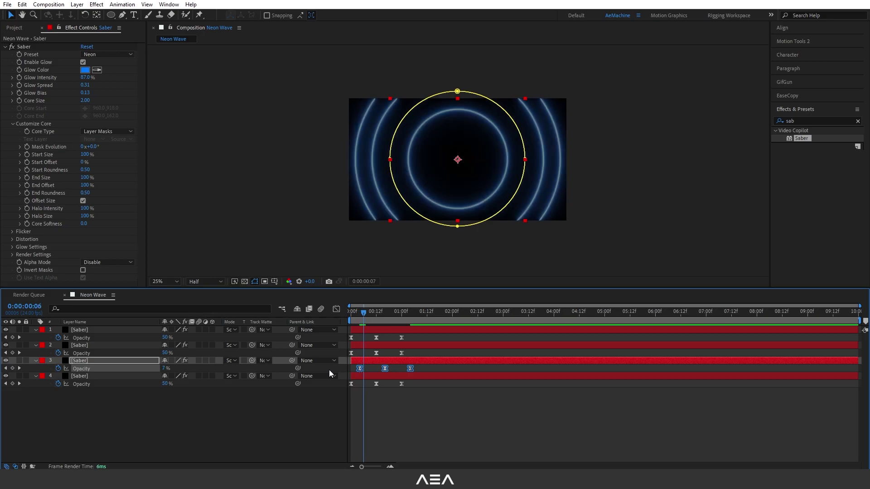
left_click_drag(448, 349, 368, 360)
key("space")
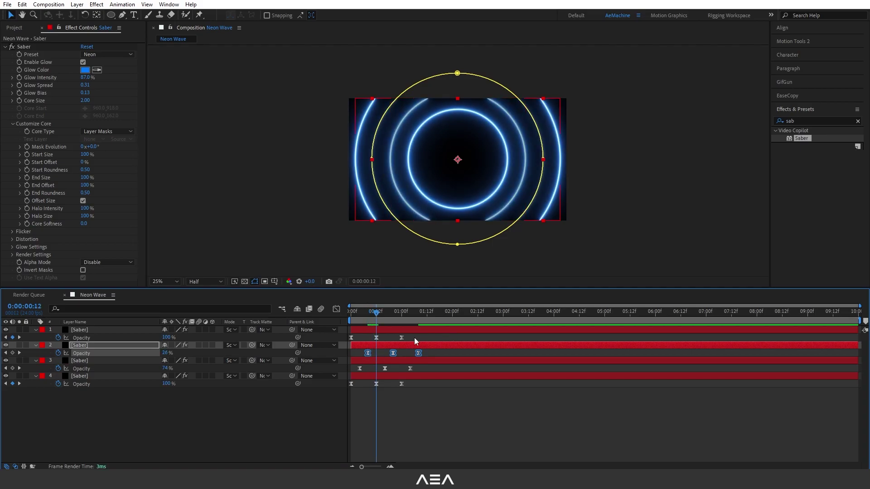
left_click_drag(414, 338, 380, 338)
key("Home")
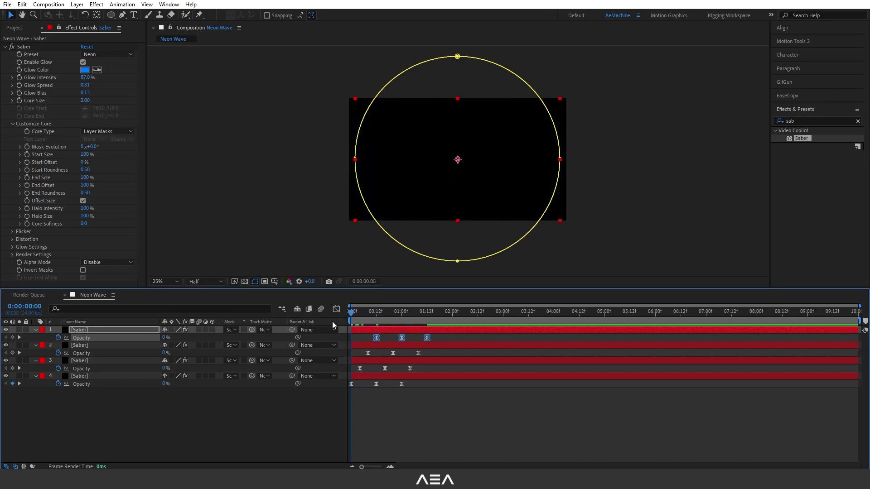
Preview the staggered rings and end the work area at 2:00.
key("space")
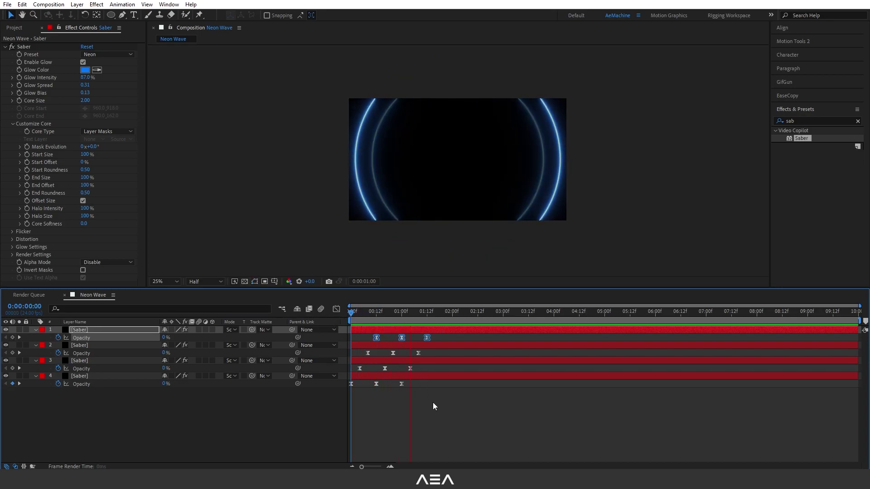
key("space")
left_click_drag(385, 317, 453, 341)
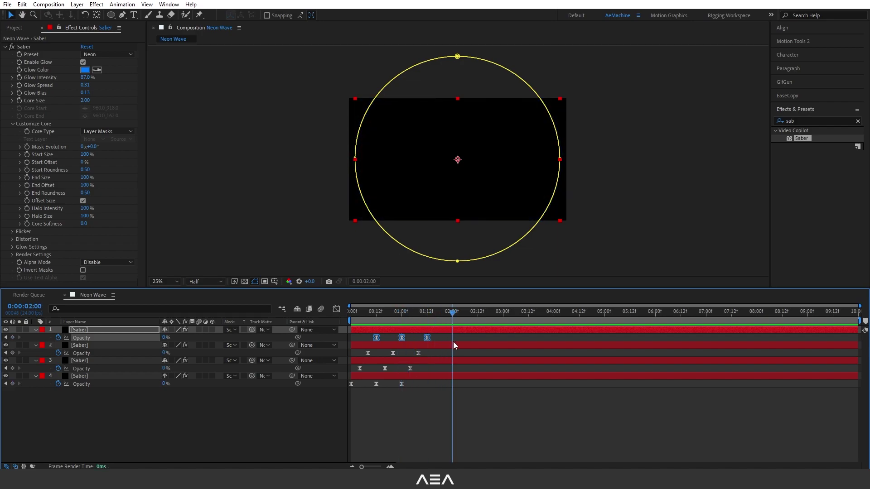
key("n")
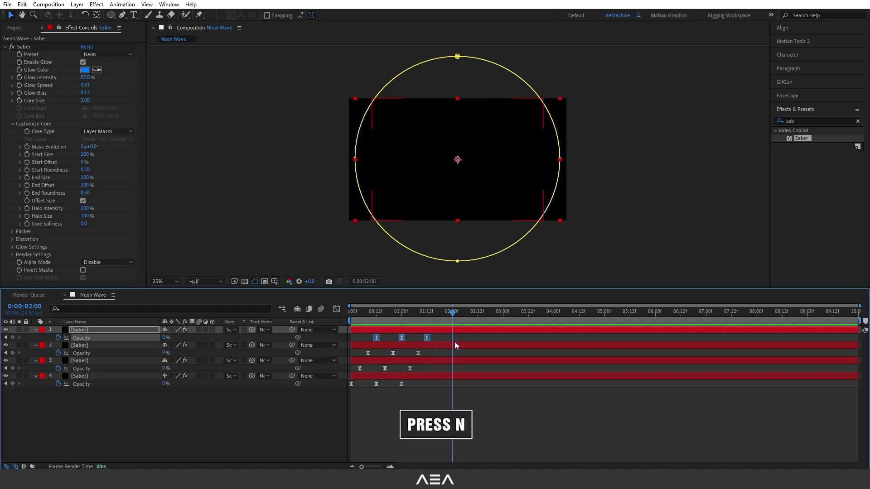
left_click(365, 312)
left_click_drag(370, 312, 388, 314)
Try a green glow on the second ring, cancel to keep blue, and show the Project panel.
left_click(236, 390)
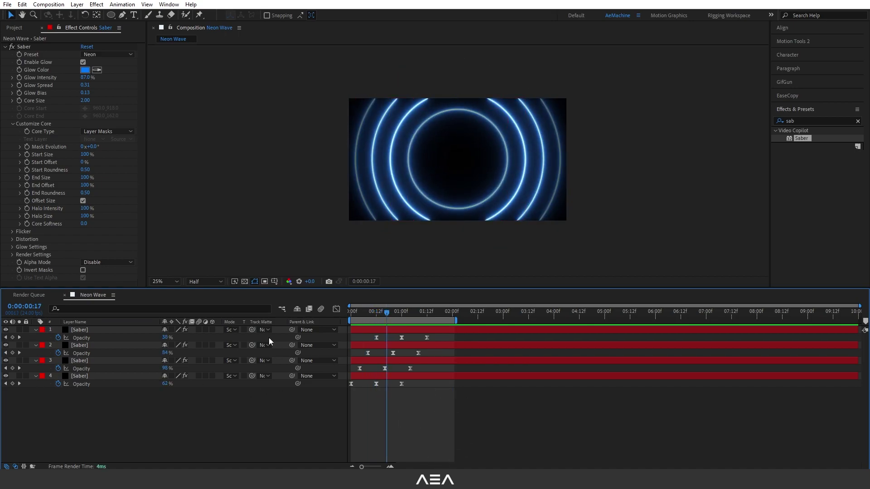
left_click(84, 346)
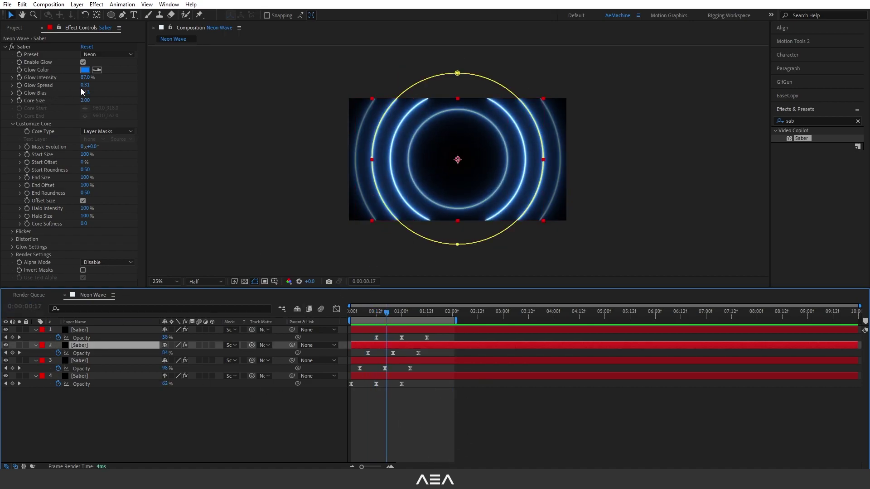
left_click(85, 70)
left_click_drag(460, 277, 464, 300)
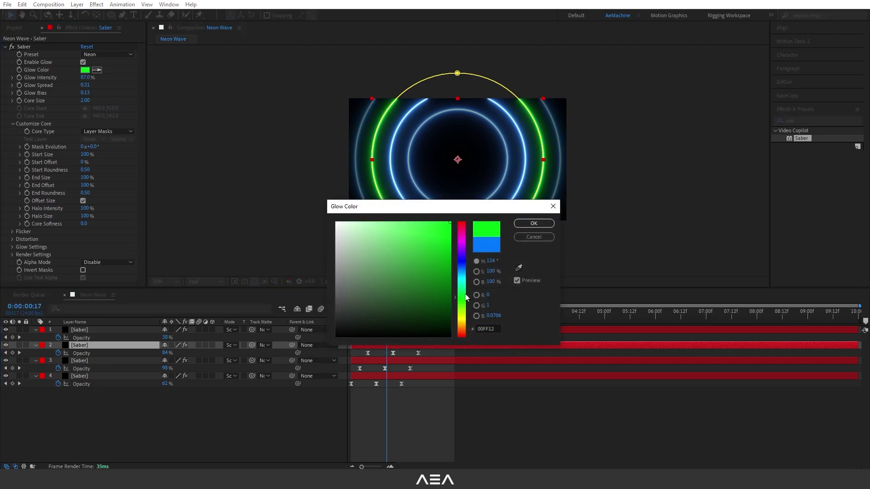
left_click(533, 236)
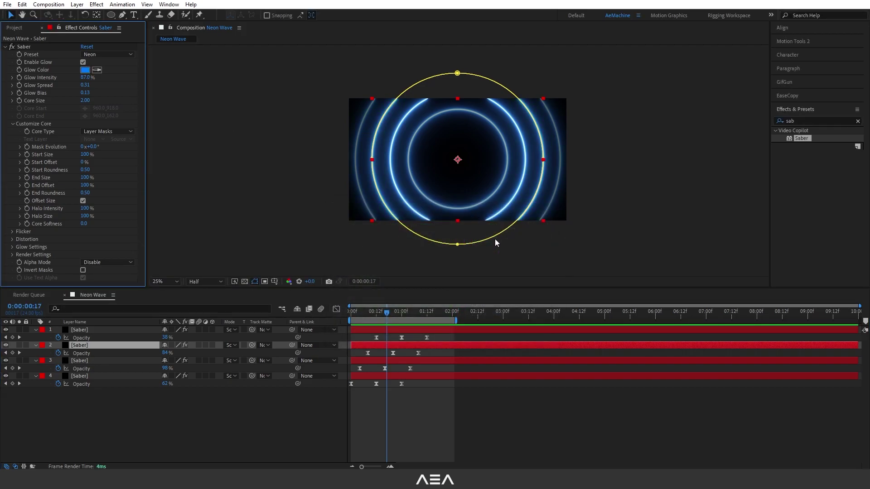
left_click(16, 29)
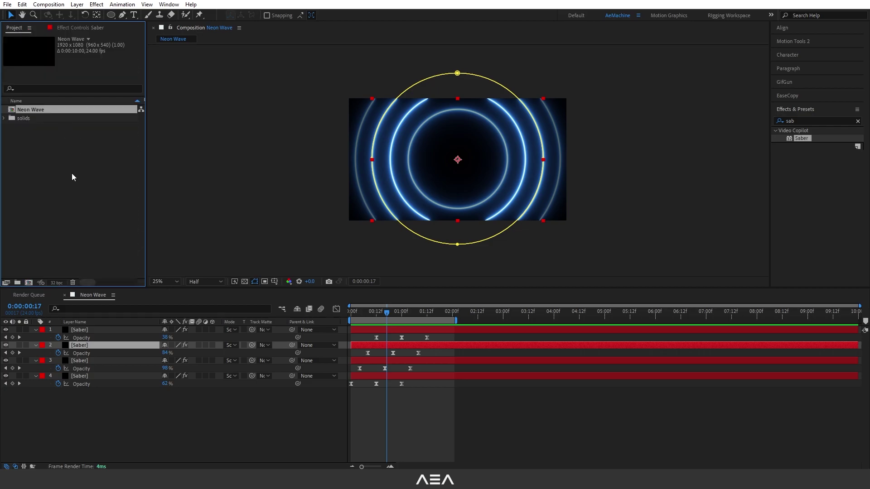
Nest the Neon Wave comp in a new comp, Neon Wave 2, and scrub to frame 18.
left_click_drag(31, 108, 29, 288)
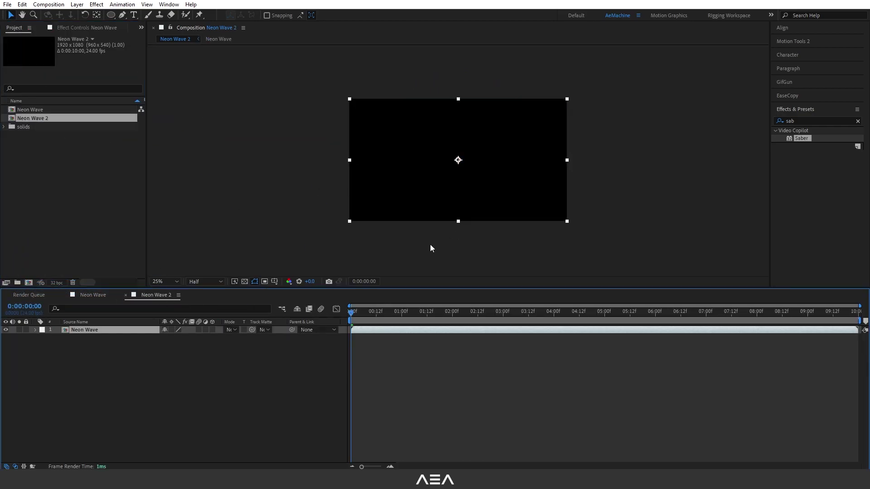
left_click_drag(355, 312, 388, 316)
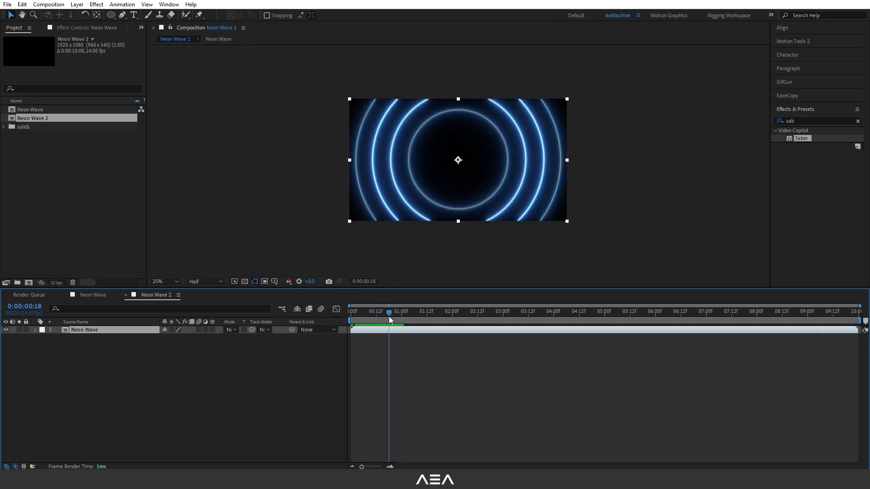
left_click(219, 385)
left_click(88, 335)
left_click_drag(110, 15, 145, 15)
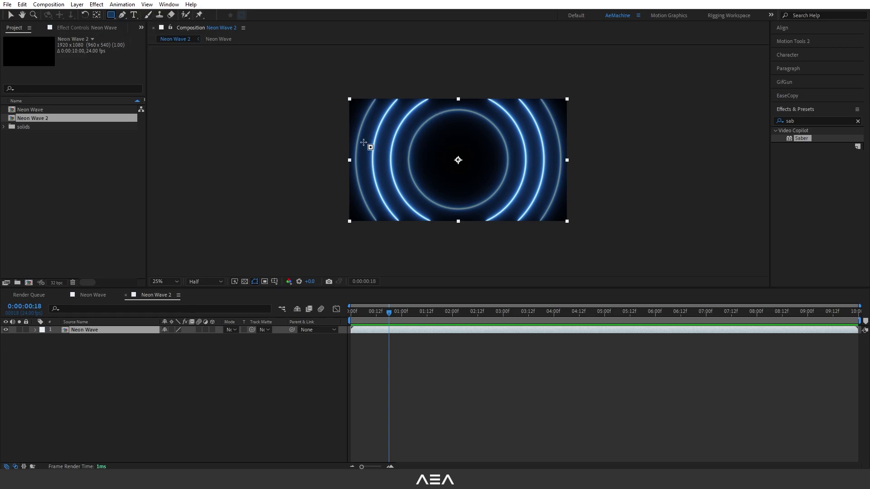
Draw a wide rectangular mask across the rings and set Mask Feather to 150.
left_click_drag(310, 127, 613, 196)
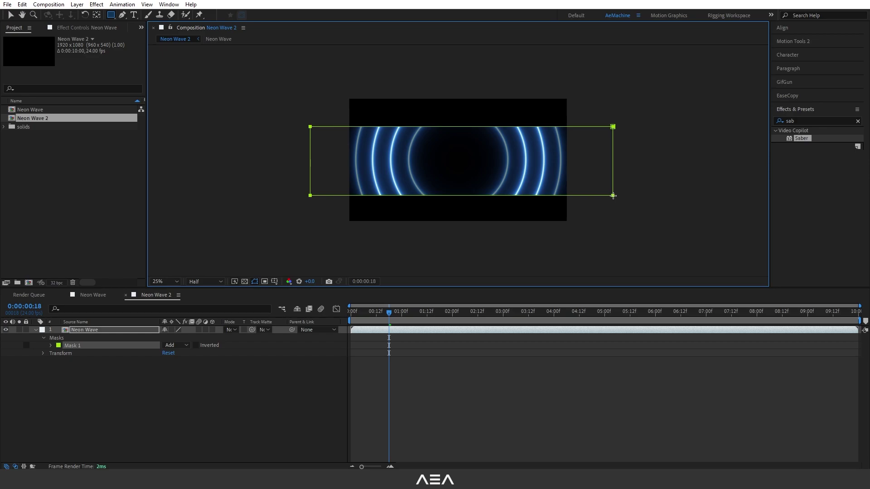
left_click(125, 331)
key("f")
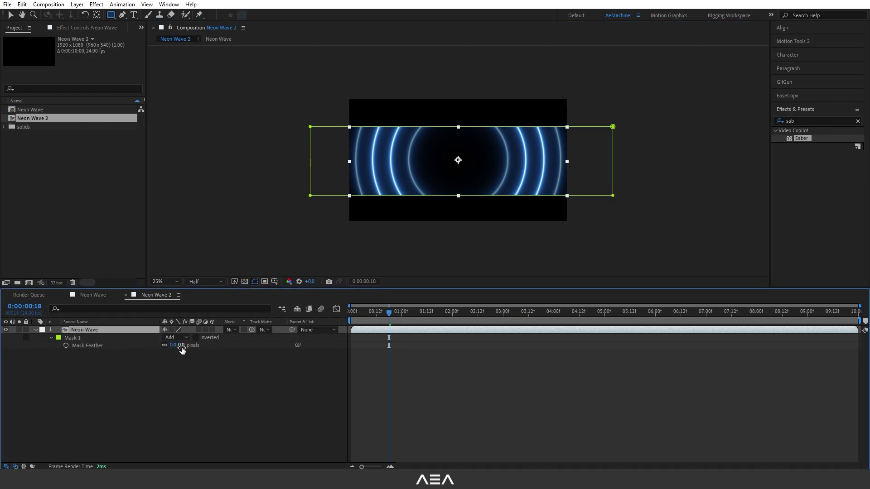
left_click_drag(179, 346, 243, 360)
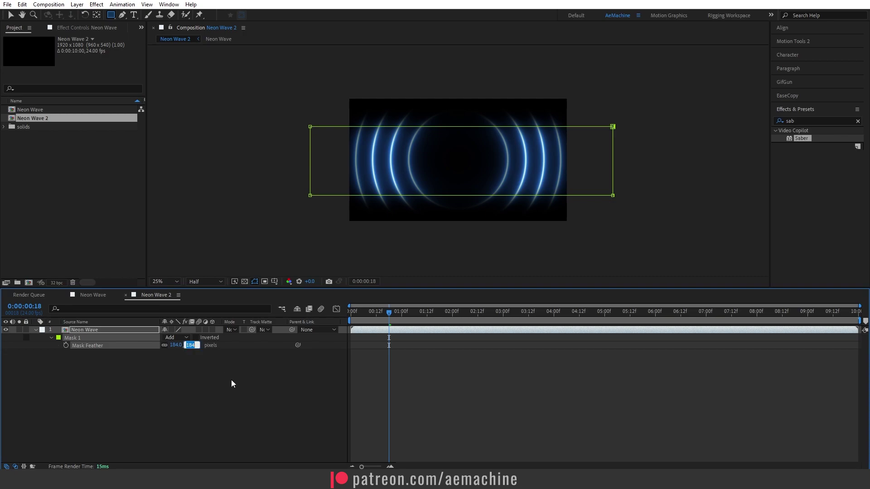
type("150")
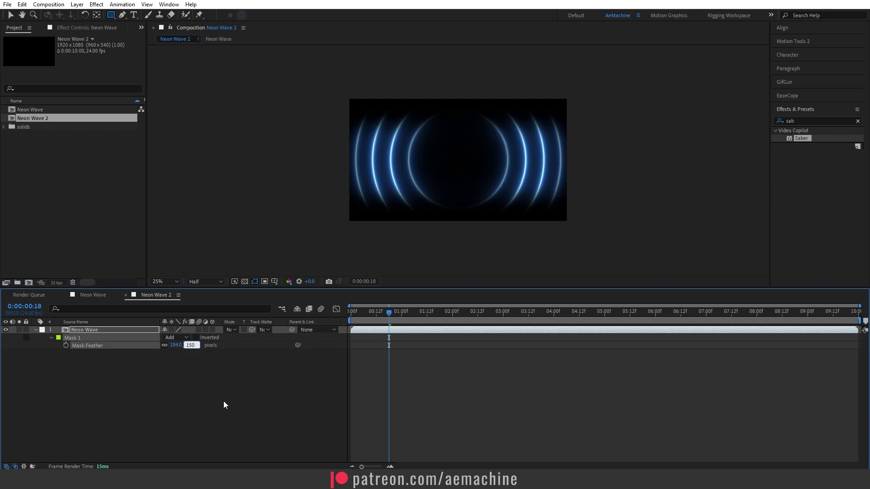
left_click(224, 401)
Preview the masked rings, end the work area at 2:00, and zoom the viewer to 50%.
left_click_drag(380, 319, 340, 316)
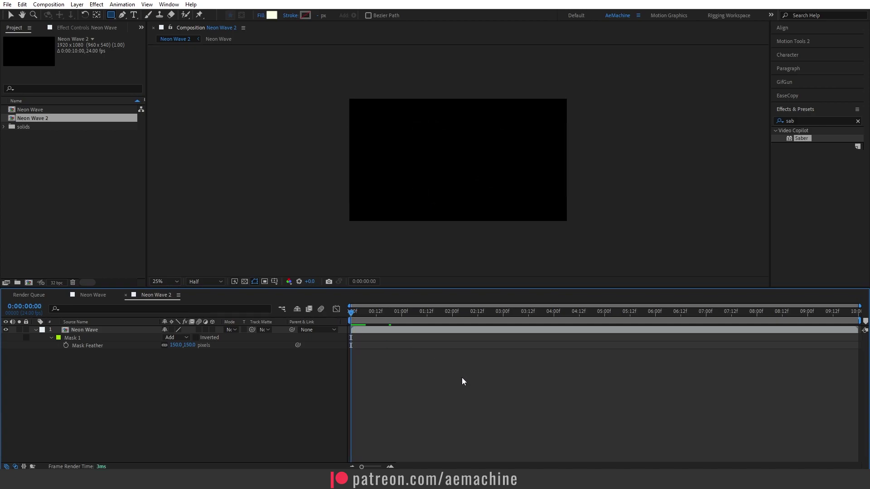
key("space")
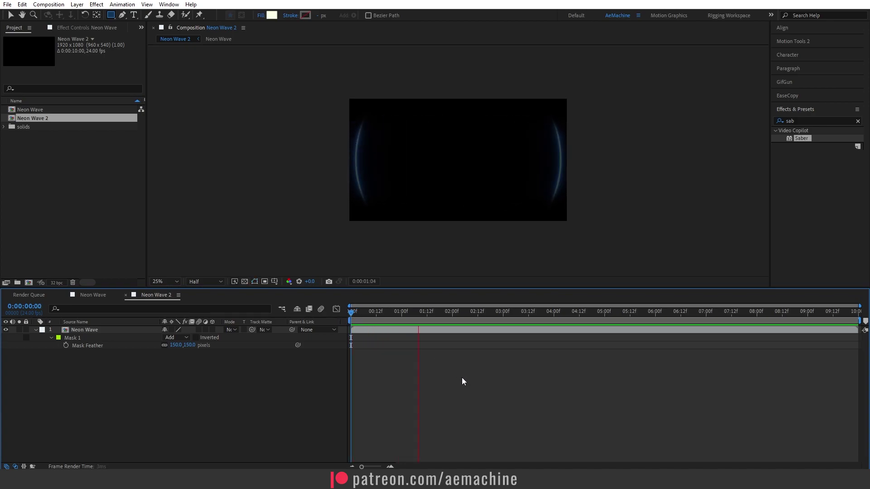
left_click_drag(391, 313, 452, 345)
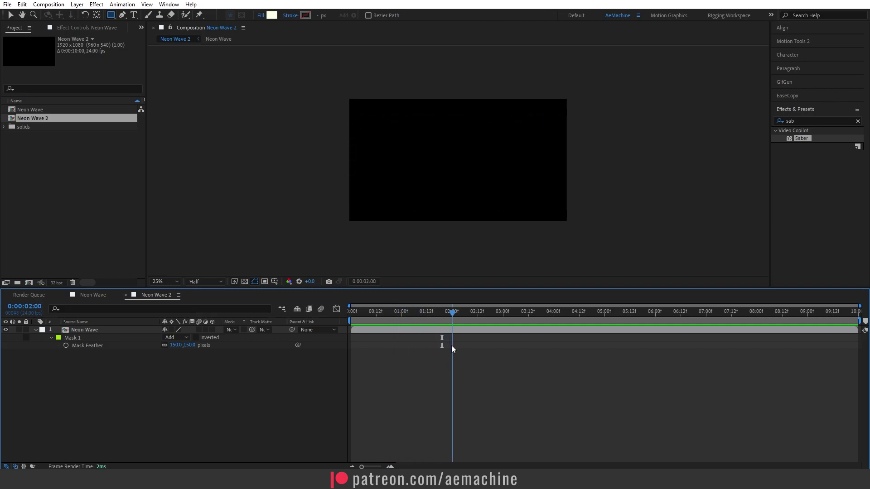
key("n")
mouse_move(384, 312)
left_mouse_down()
mouse_move(345, 315)
mouse_move(387, 324)
left_mouse_up()
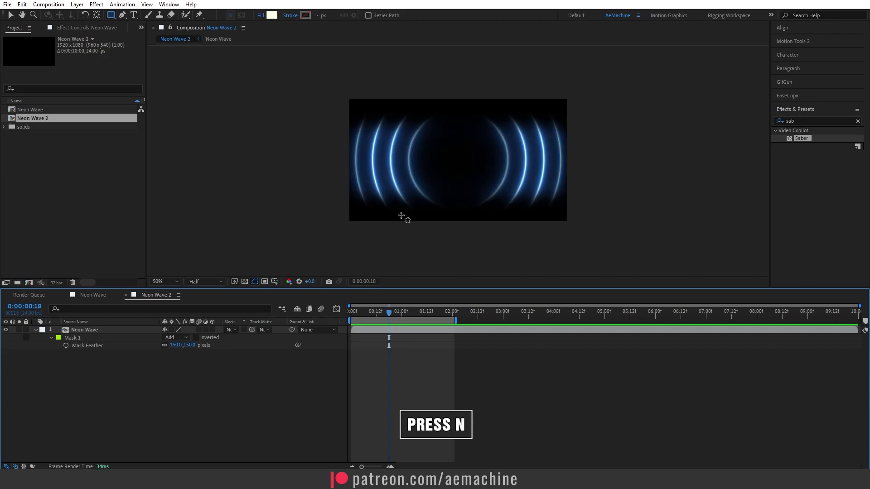
key("period")
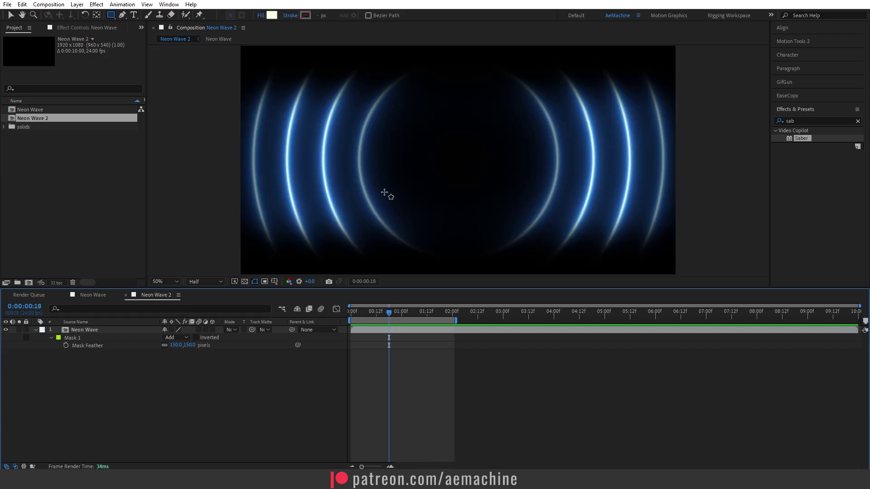
key("v")
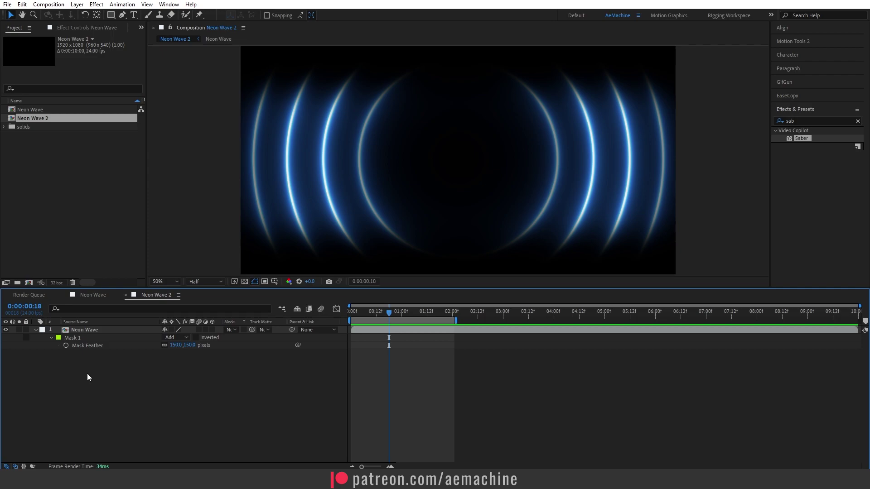
right_click(87, 373)
Add a new adjustment layer above Neon Wave and rename it FX.
right_click(109, 384)
mouse_move(181, 276)
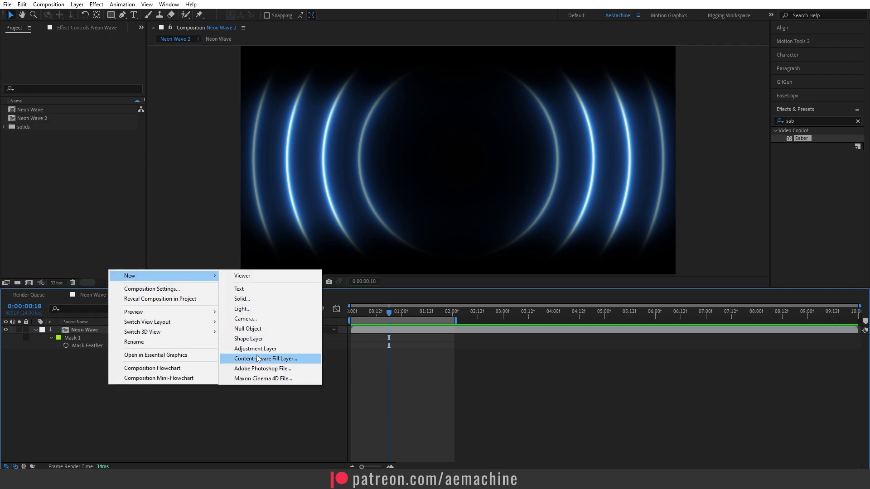
left_click(265, 353)
key("Return")
type("FX")
left_click(109, 394)
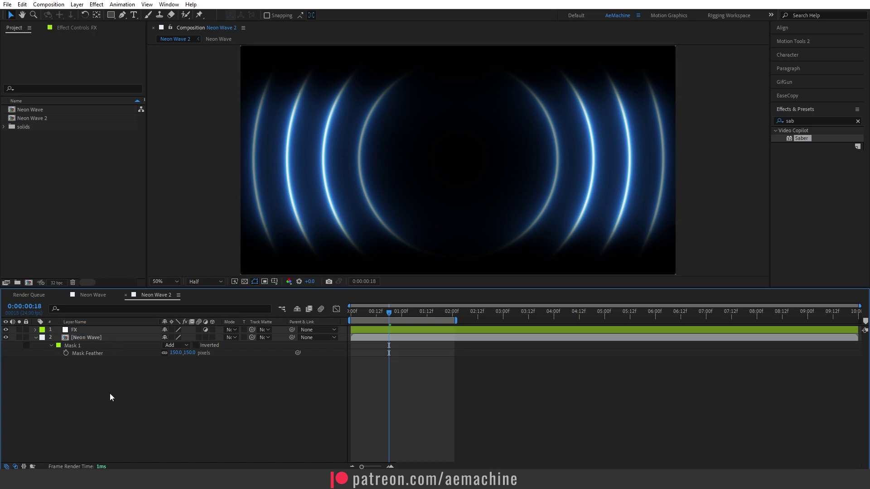
left_click(85, 331)
key("ctrl+5")
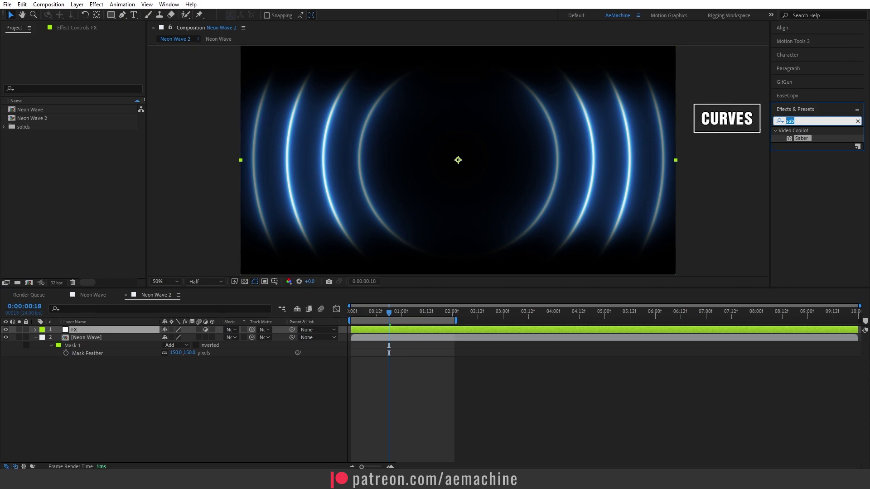
Apply Curves to FX with an RGB S-curve and the red curve bowed down.
type("curve")
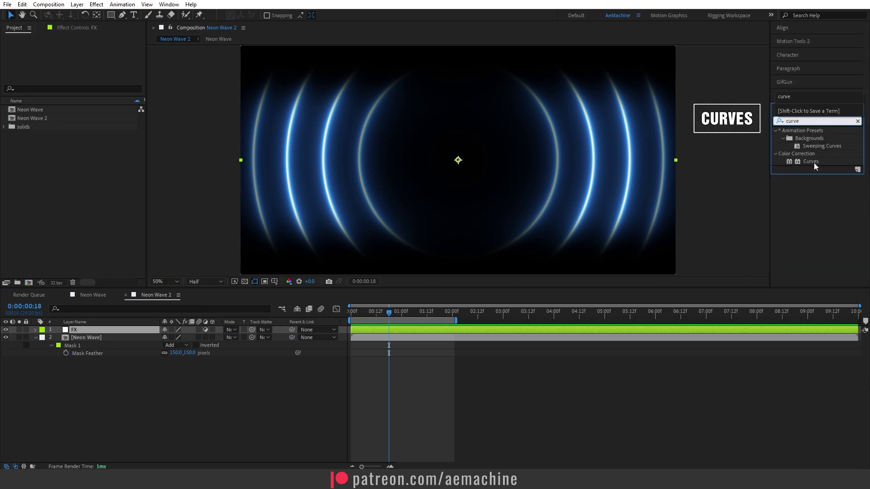
double_click(810, 161)
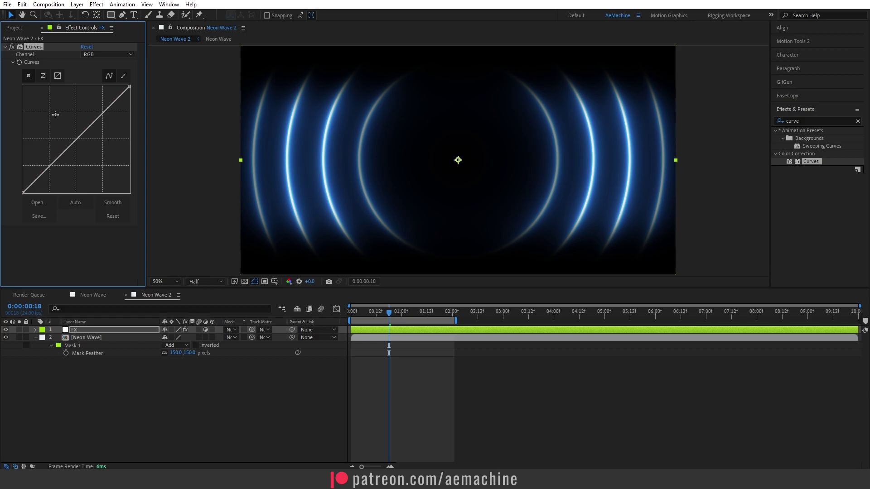
left_click_drag(48, 167, 52, 169)
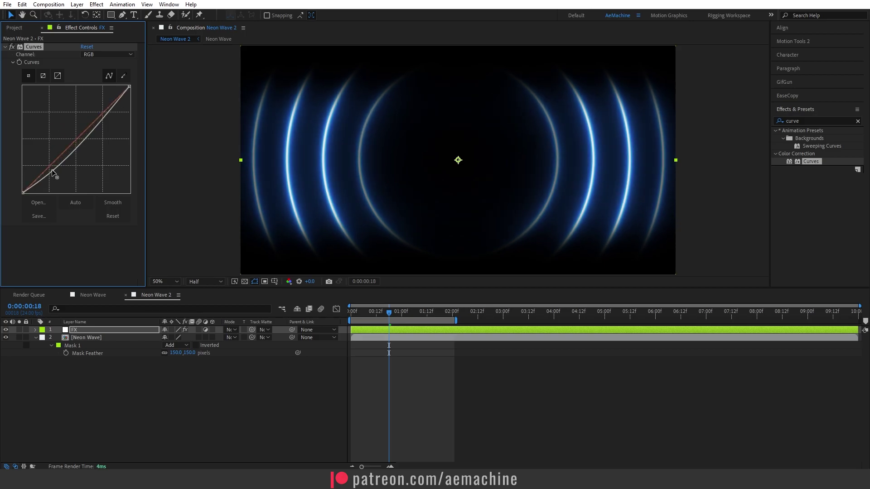
left_click_drag(104, 116, 98, 108)
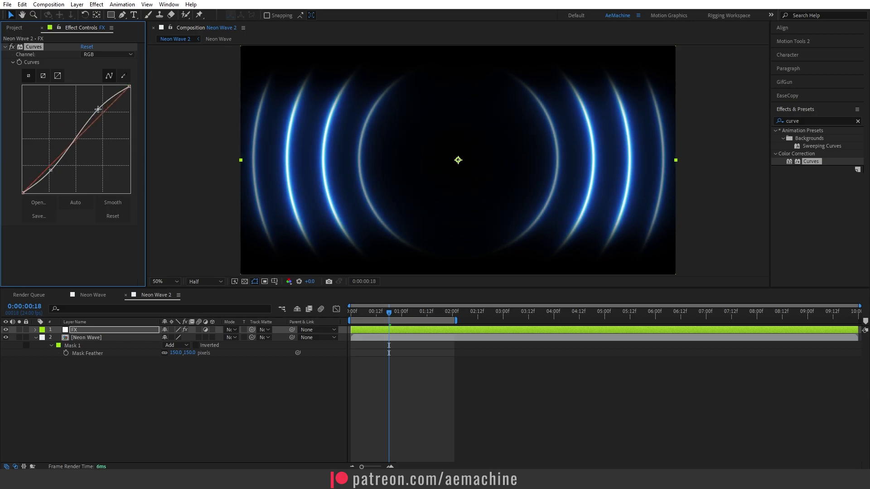
left_click(109, 55)
left_click(113, 76)
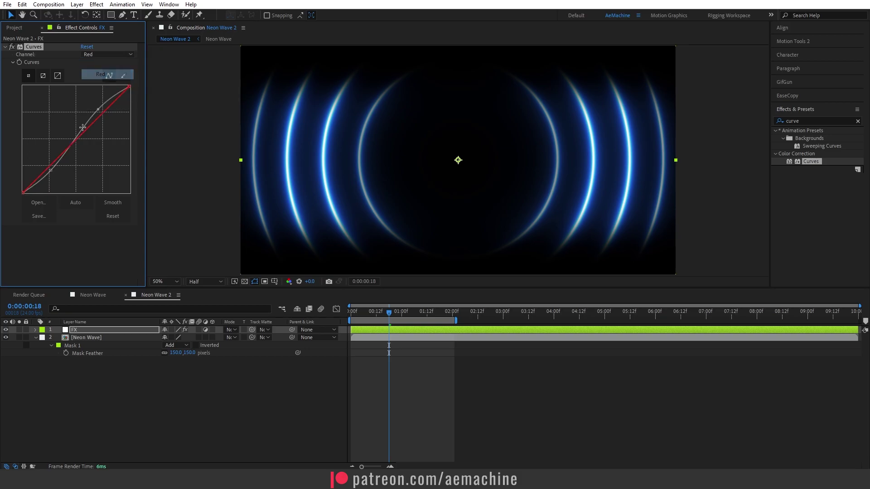
left_click_drag(58, 158, 68, 159)
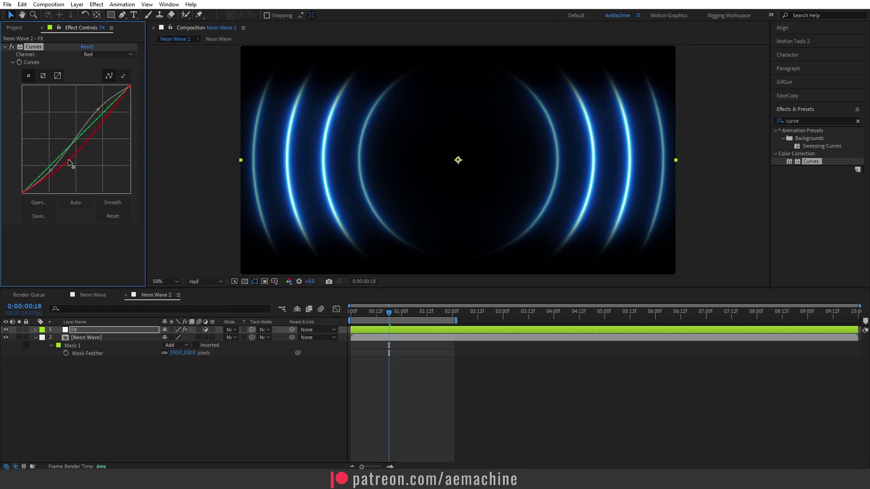
Adjust the green channel curve and bow the blue channel curve slightly upward.
left_click(107, 55)
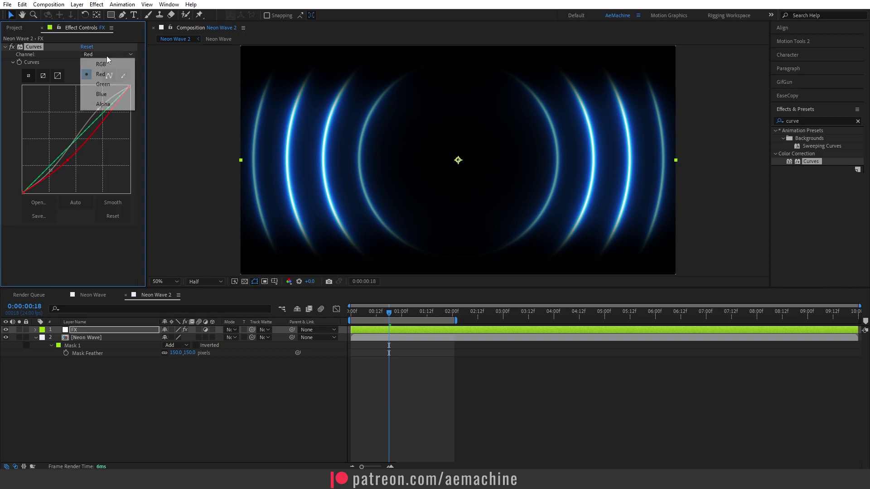
left_click(103, 84)
mouse_move(80, 137)
left_mouse_down()
mouse_move(76, 125)
mouse_move(86, 141)
mouse_move(77, 137)
left_mouse_up()
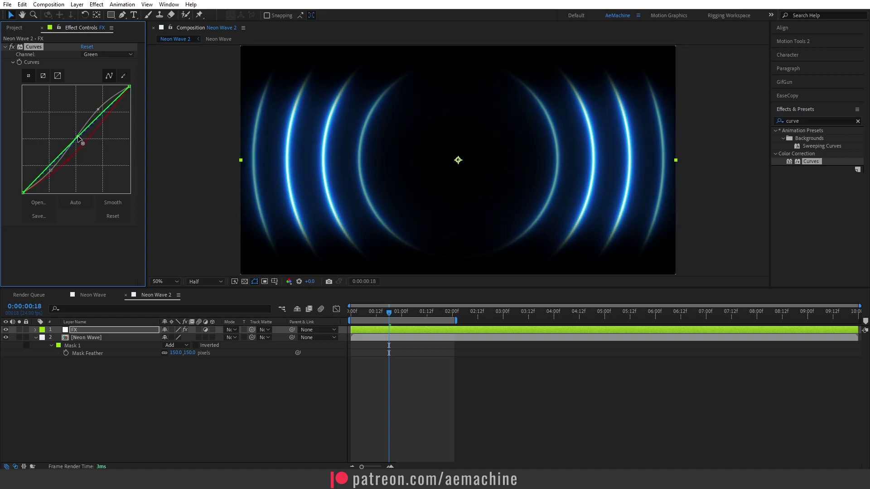
left_click(112, 55)
left_click(103, 94)
left_click_drag(50, 167, 50, 164)
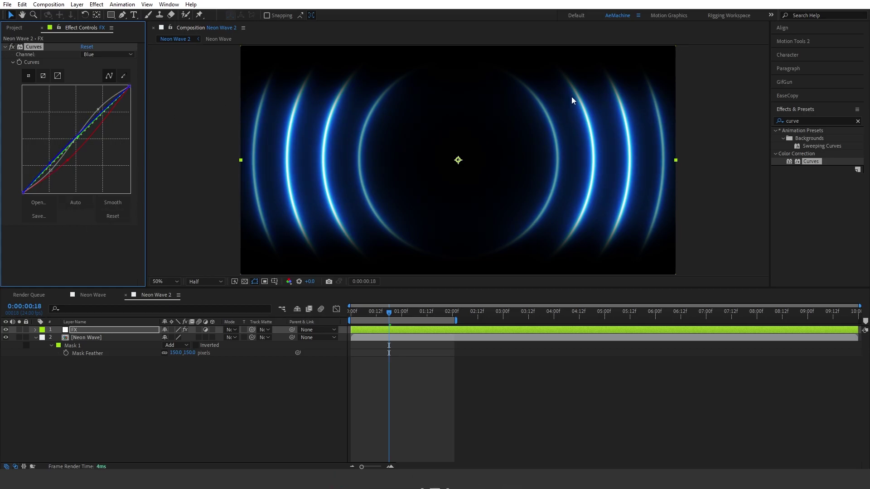
key("ctrl+5")
Apply Tint to FX with Amount to Tint at 10%, then collapse Curves and Tint.
type("tint")
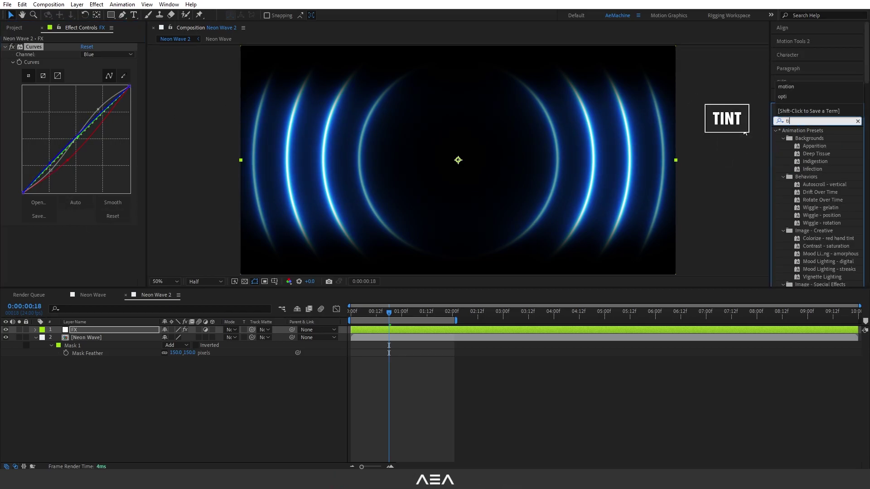
double_click(807, 161)
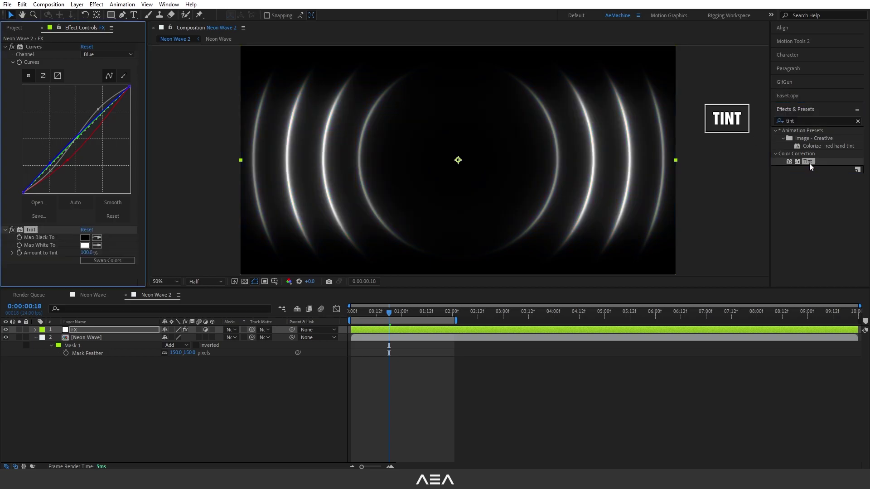
left_click(86, 253)
type("10")
key("Return")
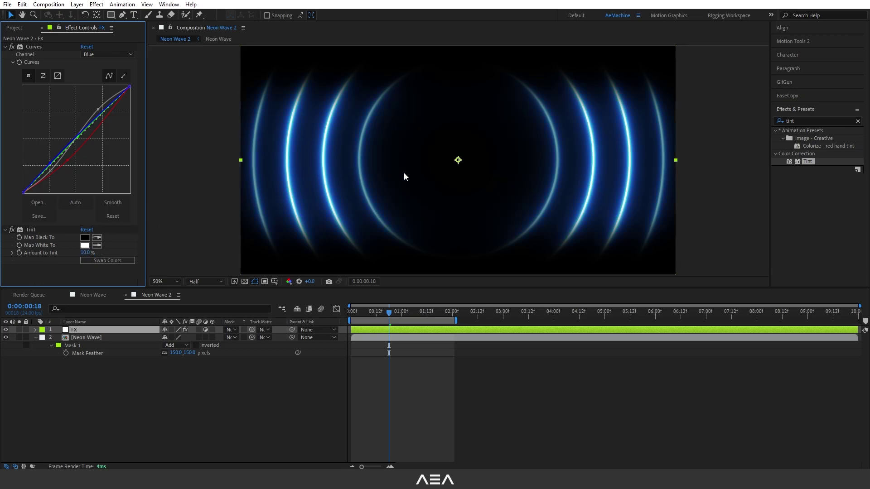
left_click(5, 47)
left_click(5, 55)
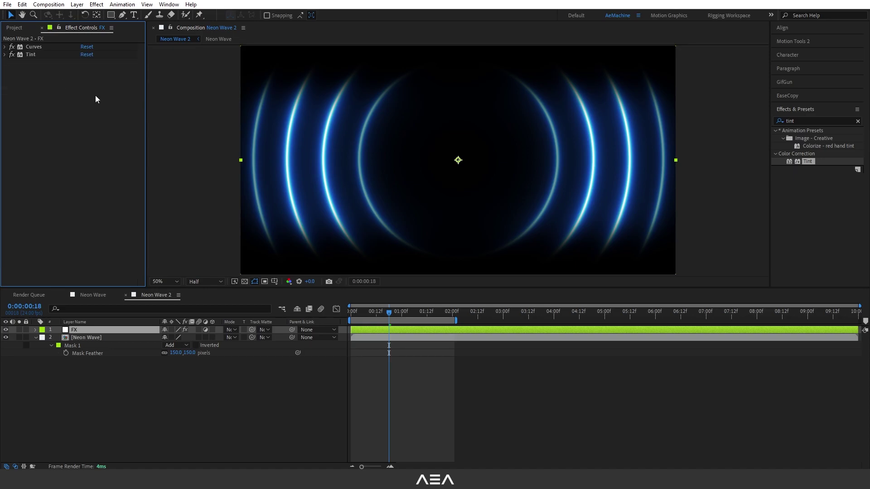
Apply Noise HLS to FX with the noise type set to Squared.
key("ctrl+5")
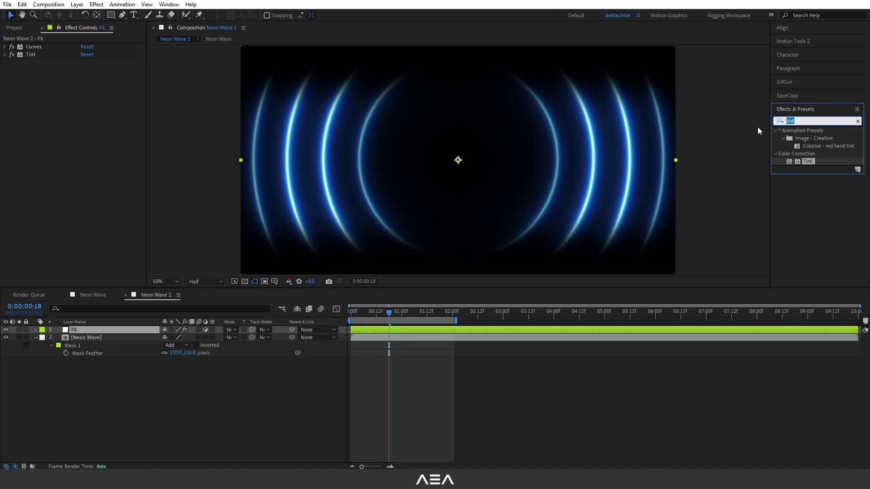
type("noise")
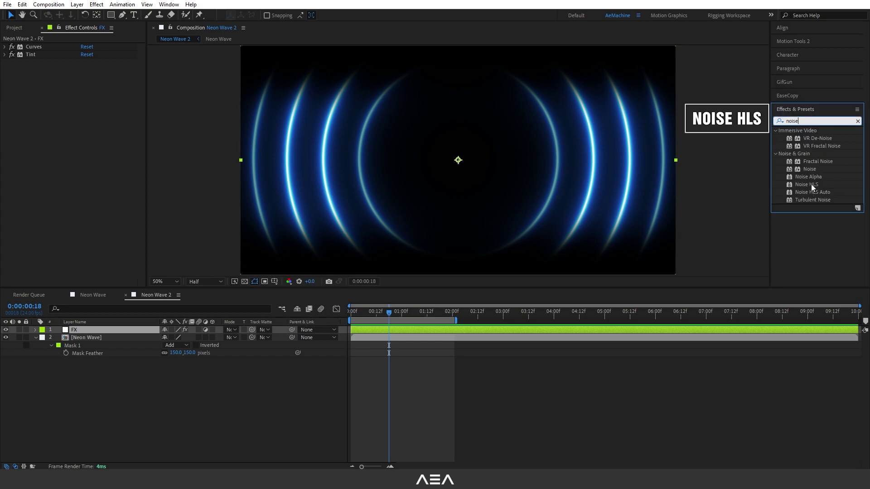
left_click(811, 183)
double_click(811, 184)
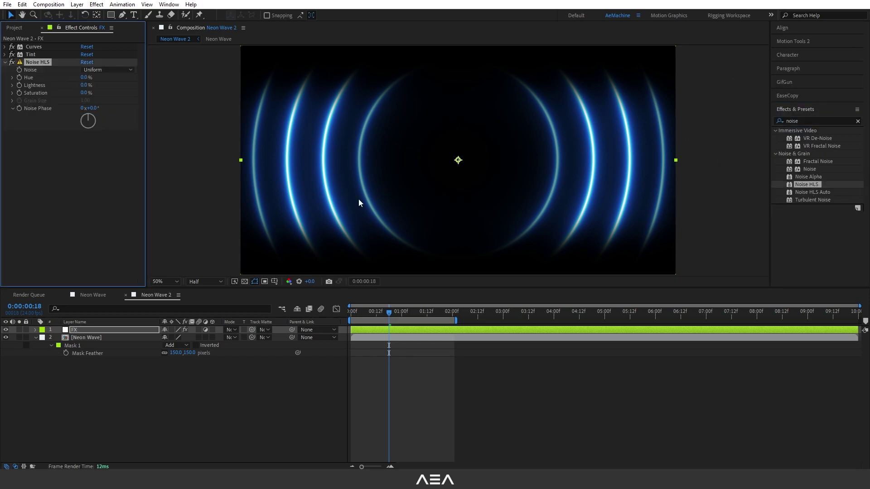
left_click(100, 70)
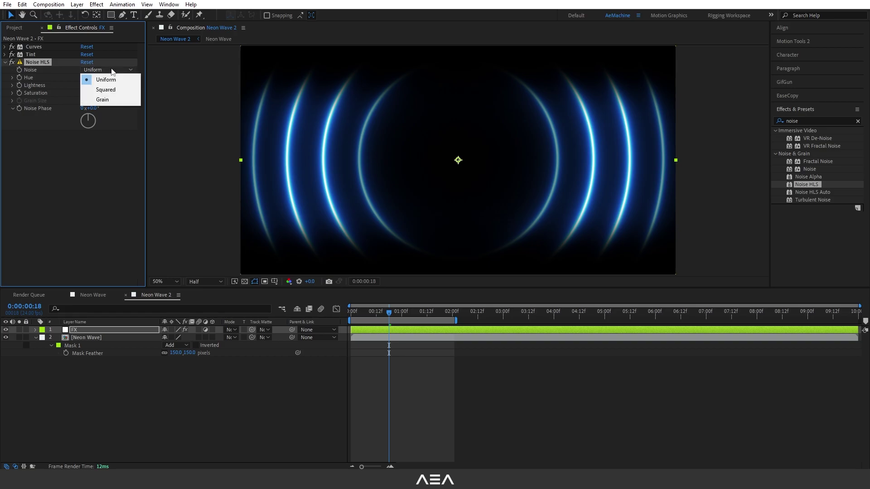
left_click(109, 100)
left_click_drag(85, 89, 89, 87)
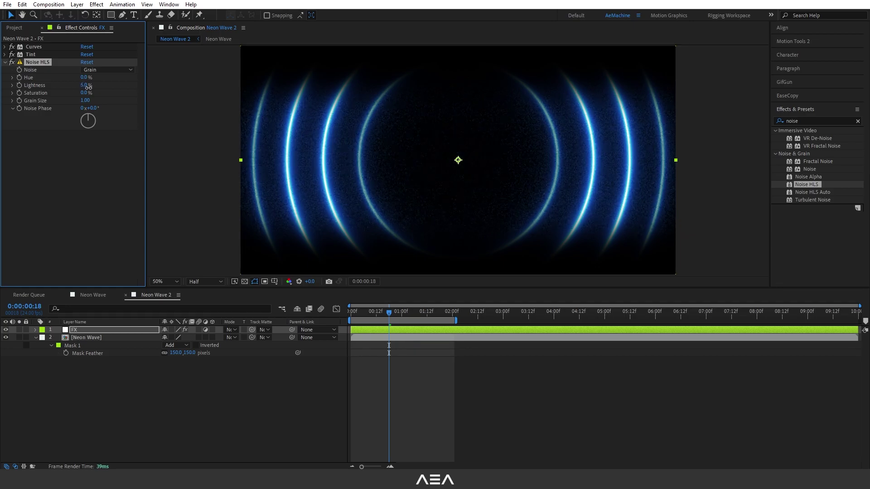
left_click(108, 70)
left_click(103, 89)
Set Noise HLS Lightness to 5%, Hue to 3% and Saturation to 5%.
left_click_drag(88, 86, 88, 85)
left_click(87, 86)
left_click_drag(84, 78, 87, 79)
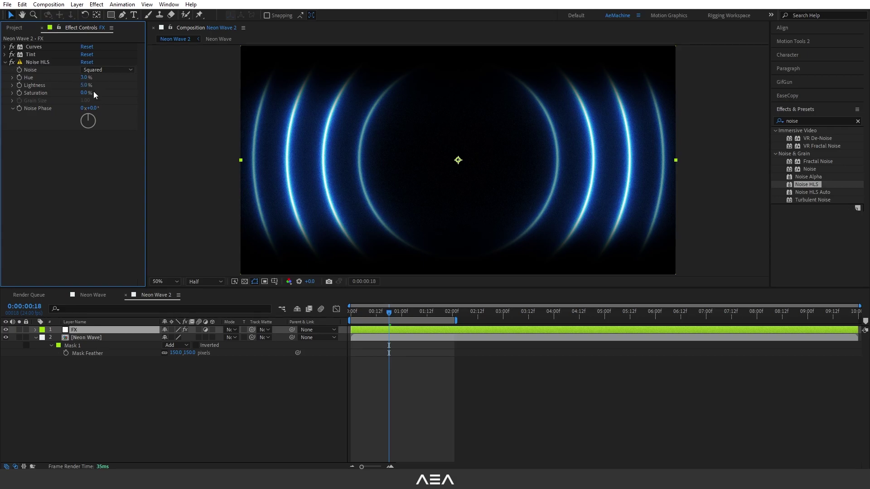
left_click_drag(83, 93, 86, 96)
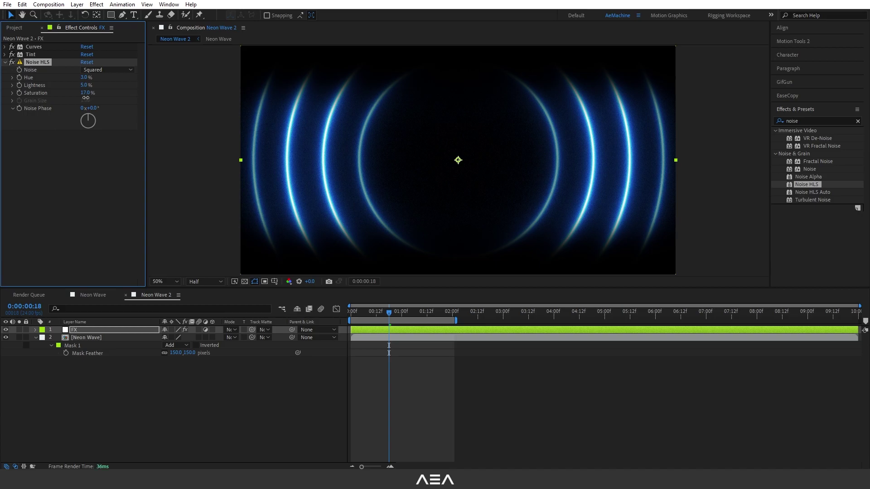
left_click(84, 94)
left_click(120, 93)
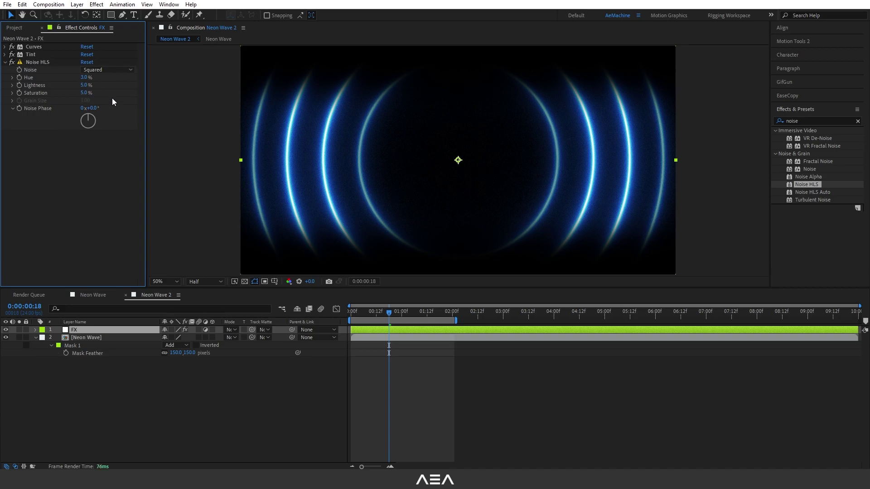
Collapse Noise HLS, preview the graded rings, and switch to the Neon Wave comp.
left_click(5, 62)
left_click(96, 379)
left_click_drag(360, 313, 324, 320)
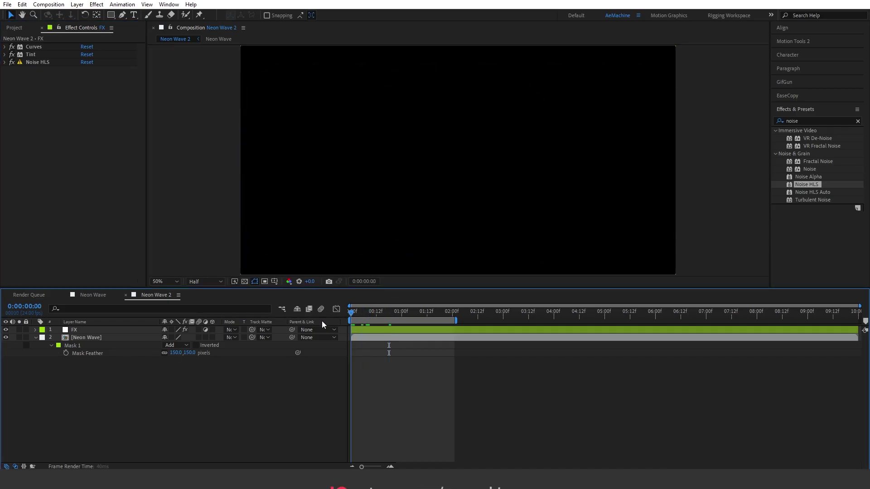
key("space")
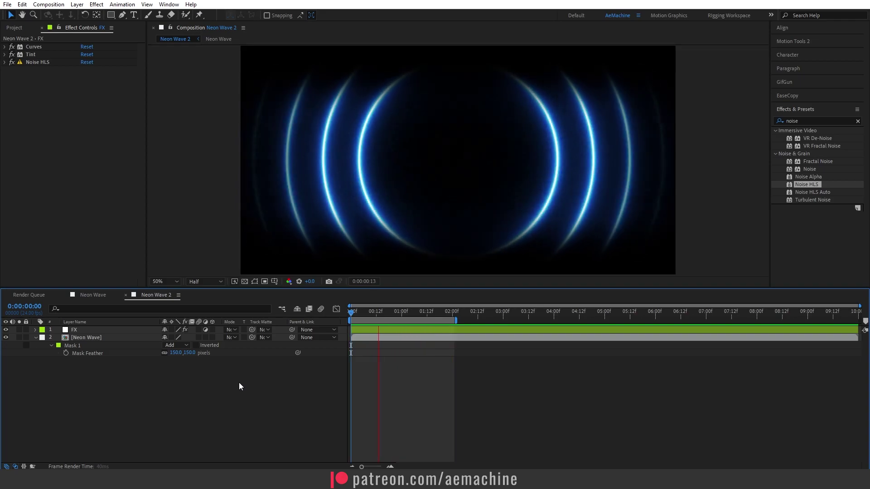
key("space")
left_click(91, 295)
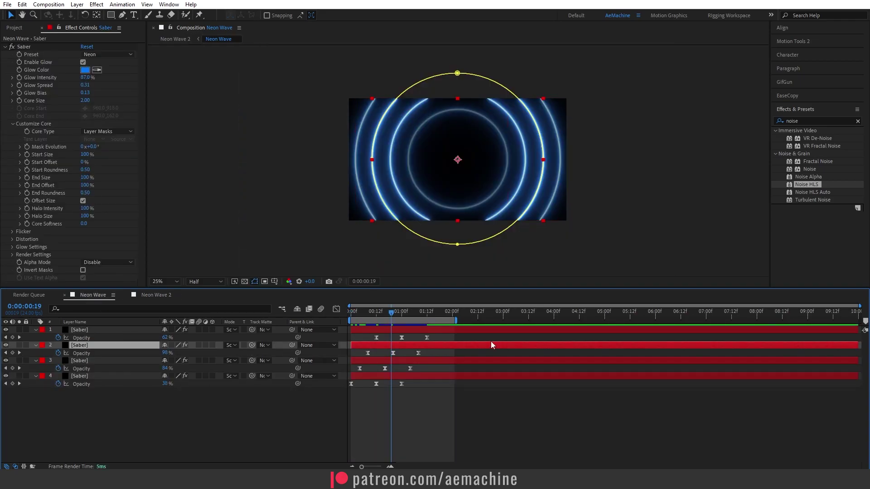
Time-stretch the four Saber layers' Opacity keyframes wider, then preview Neon Wave 2.
left_click_drag(438, 335, 353, 387)
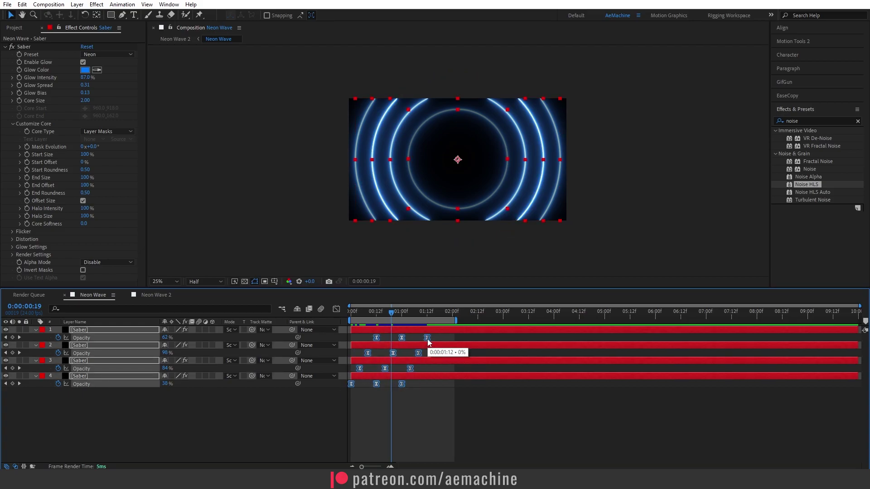
left_click_drag(427, 341, 450, 348)
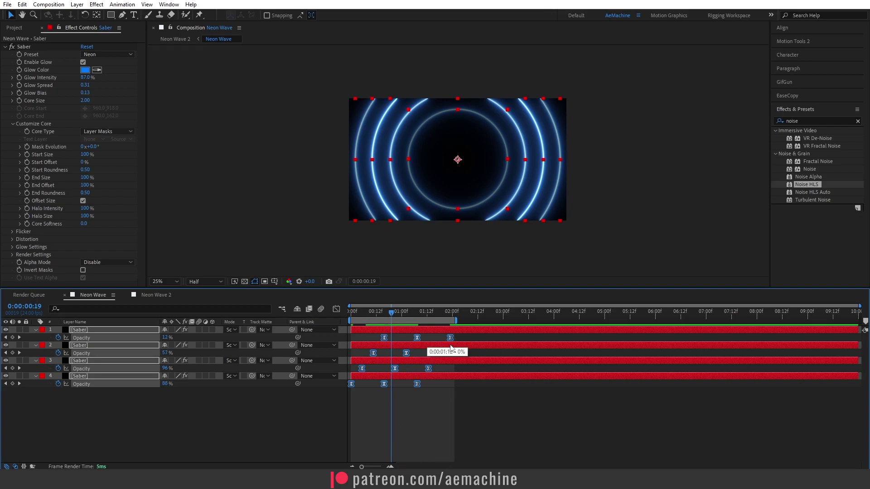
left_click(153, 297)
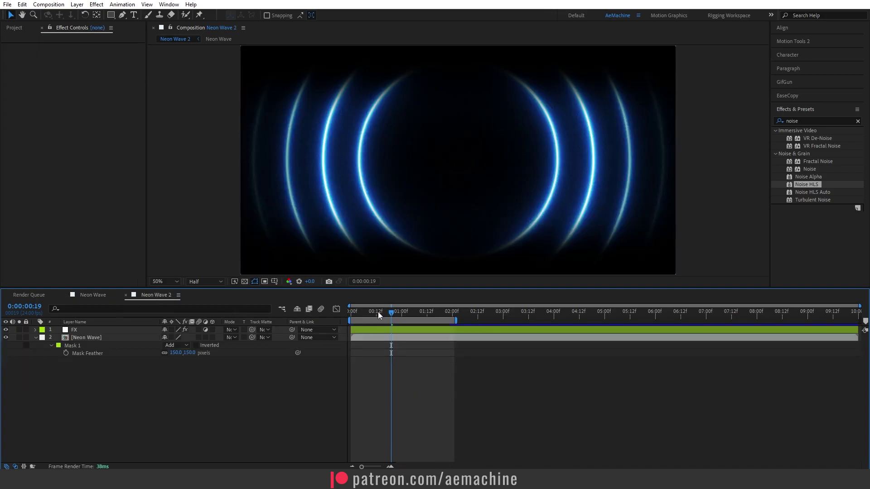
left_click_drag(380, 311, 346, 314)
key("space")
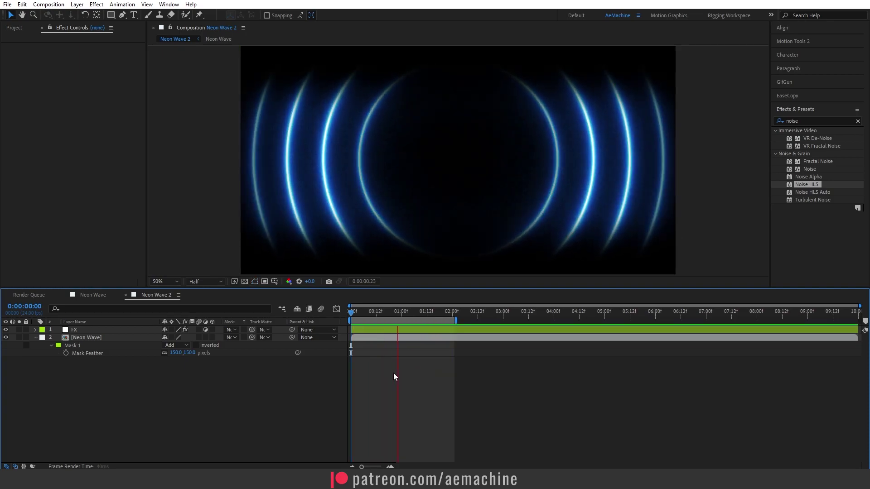
left_click(800, 110)
left_click(88, 296)
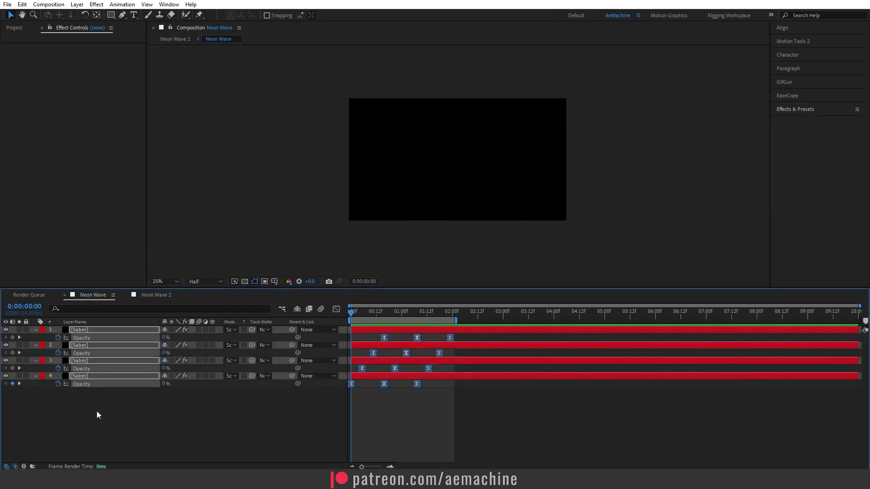
left_click(96, 412)
left_click(90, 345)
left_click_drag(368, 316, 392, 316)
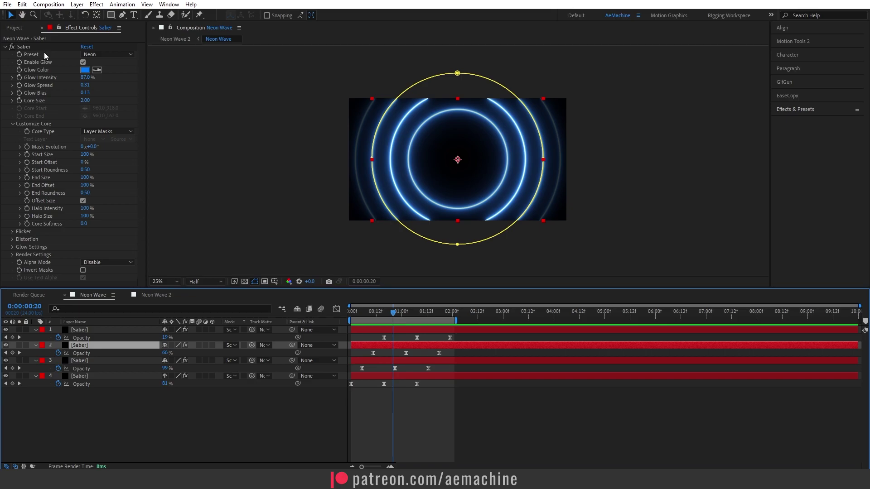
left_click(154, 299)
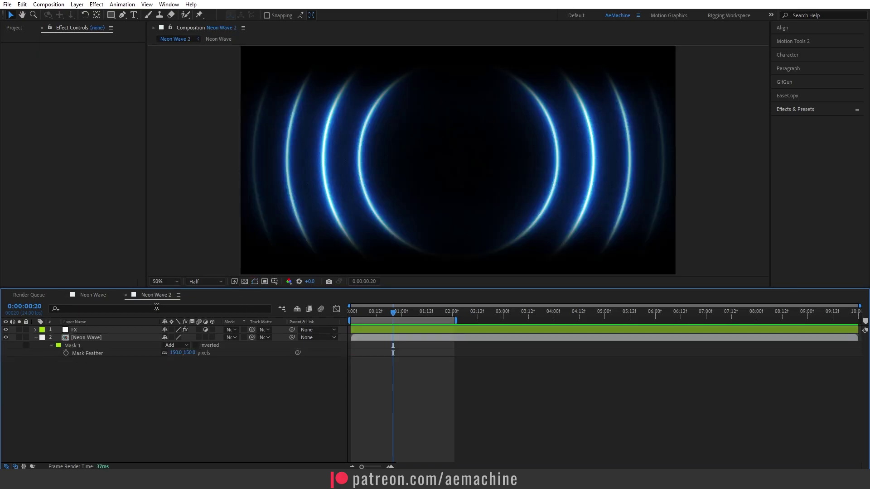
Show the Project panel with Neon Wave, Neon Wave 2 and solids, then play Neon Wave 2.
left_click(14, 28)
left_click(211, 164)
key("space")
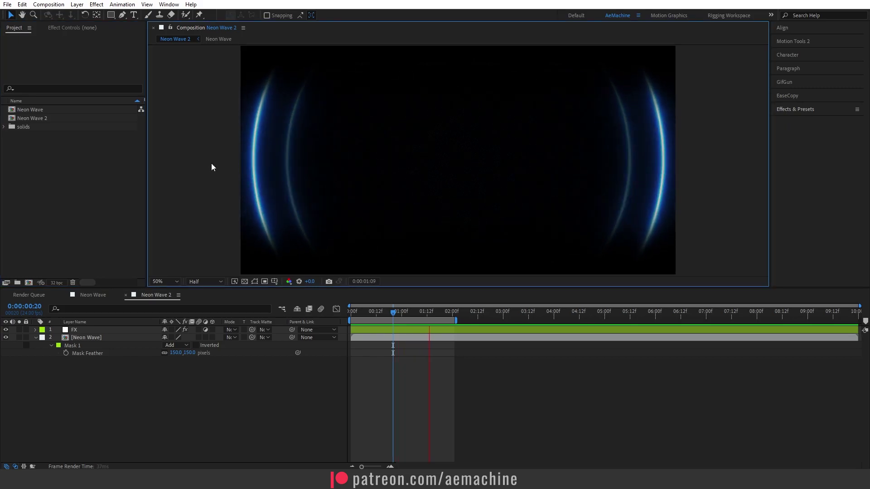